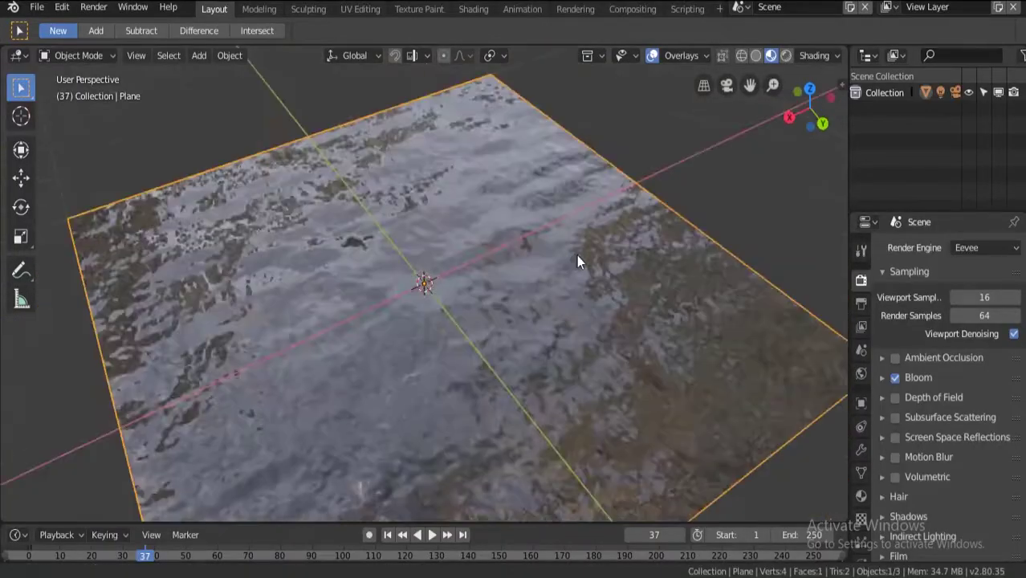
Step: Play the water animation, orbit around the plane, then stop playback
{"action": "left_click", "coordinate": [426, 534]}
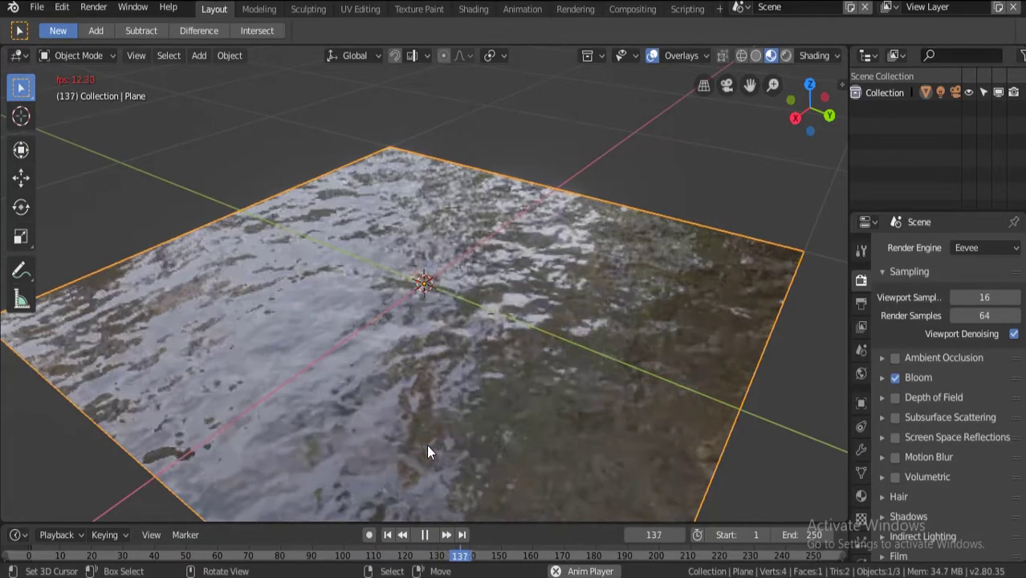
{"action": "middle_click_drag", "start_coordinate": [426, 445], "coordinate": [483, 284]}
{"action": "key", "text": "space"}
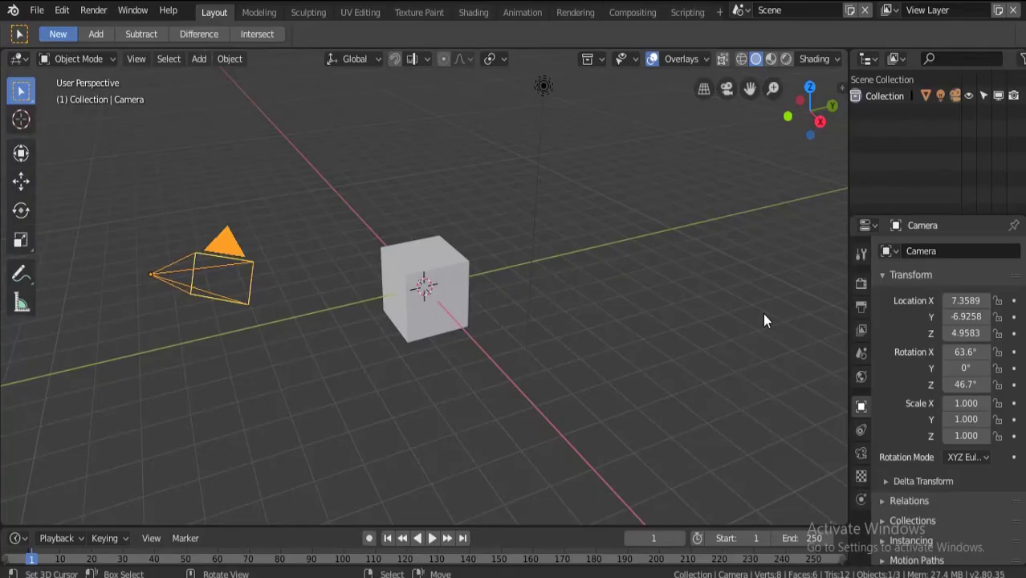
Step: Delete the default cube from the scene
{"action": "left_click", "coordinate": [430, 277]}
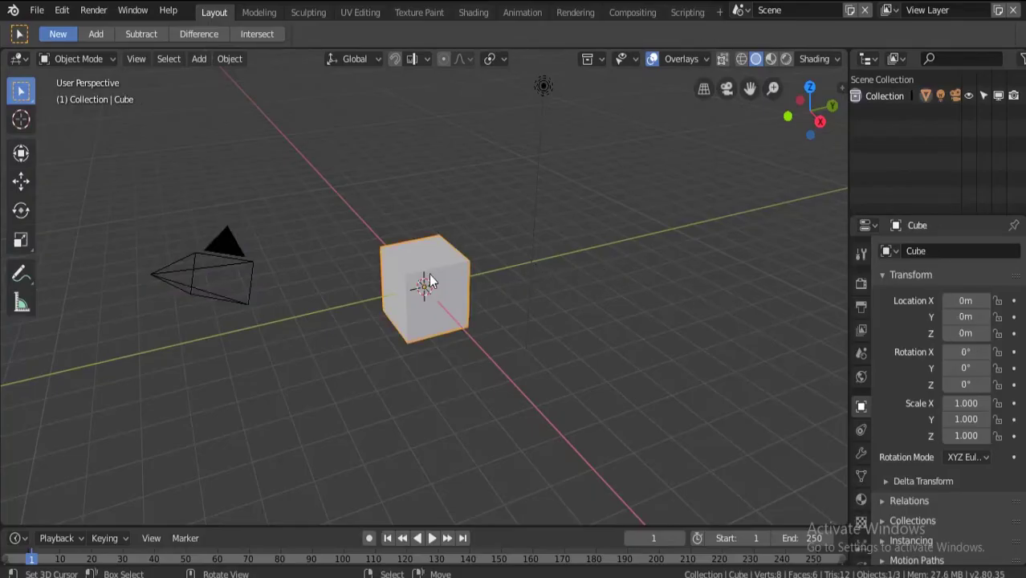
{"action": "key", "text": "x"}
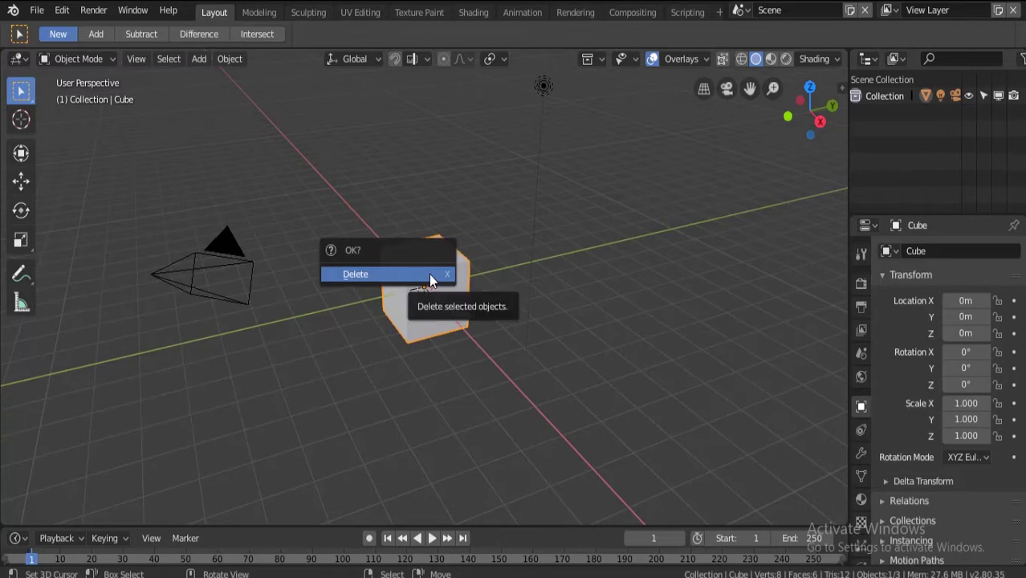
{"action": "left_click", "coordinate": [430, 275]}
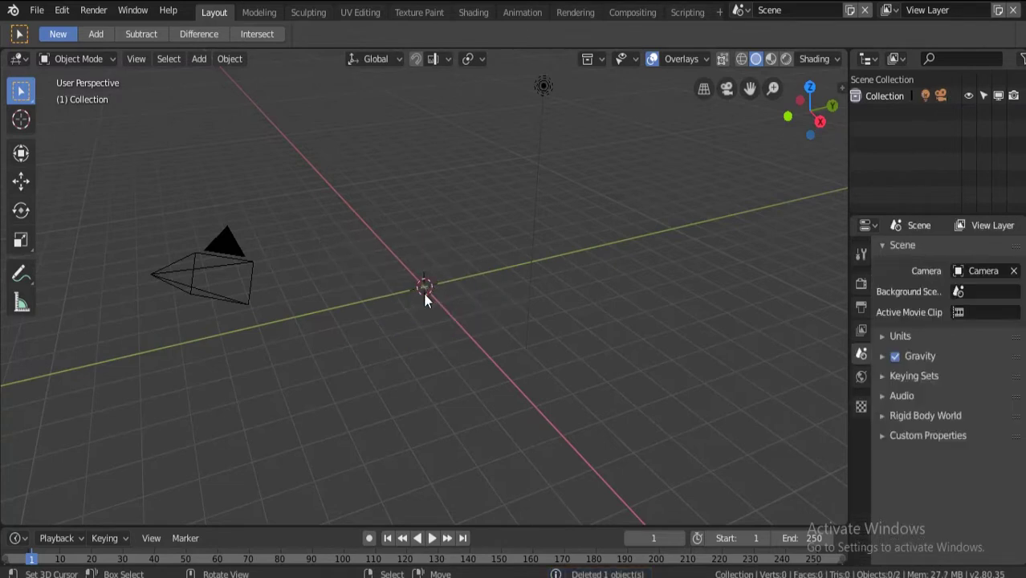
Step: Bring up the Add menu's list of Mesh primitives
{"action": "key", "text": "shift+a"}
{"action": "mouse_move", "coordinate": [424, 298]}
{"action": "mouse_move", "coordinate": [418, 270]}
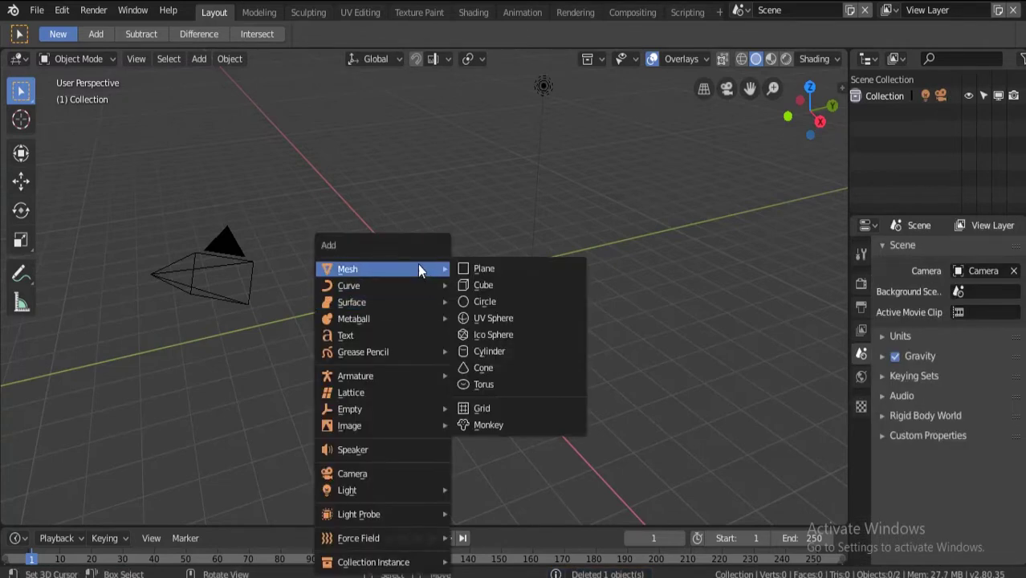
Step: Add a plane at the origin and split the 3D view into two stacked areas
{"action": "left_click", "coordinate": [473, 269]}
{"action": "scroll", "coordinate": [467, 319], "scroll_direction": "up", "scroll_amount": 8}
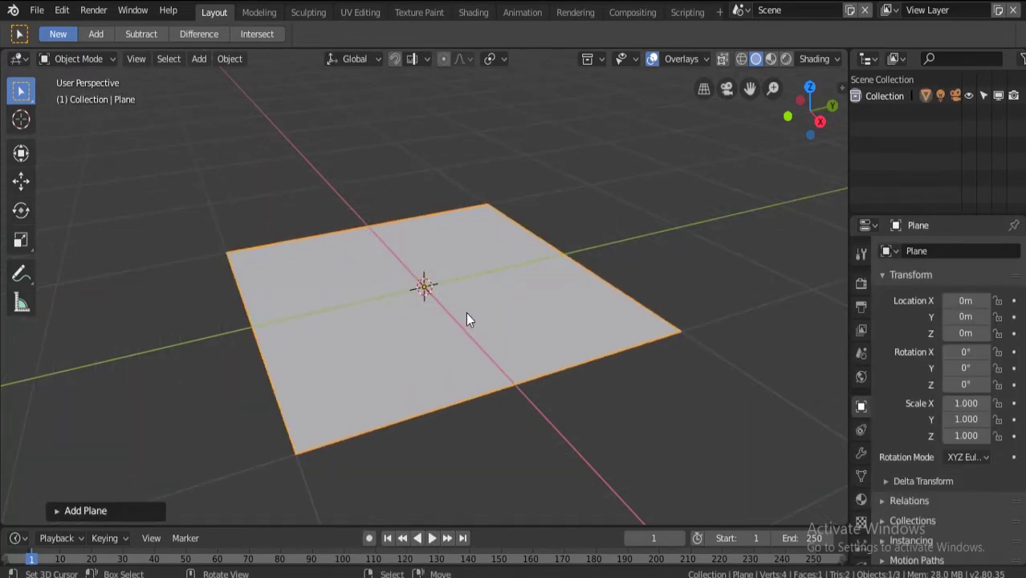
{"action": "middle_click_drag", "start_coordinate": [476, 268], "coordinate": [492, 265]}
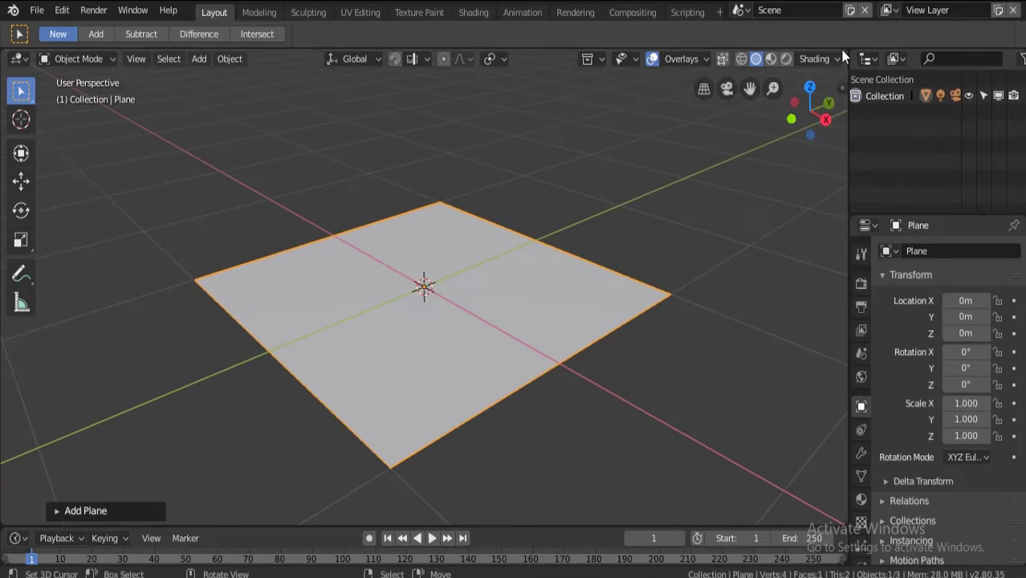
{"action": "left_click_drag", "start_coordinate": [842, 49], "coordinate": [805, 273]}
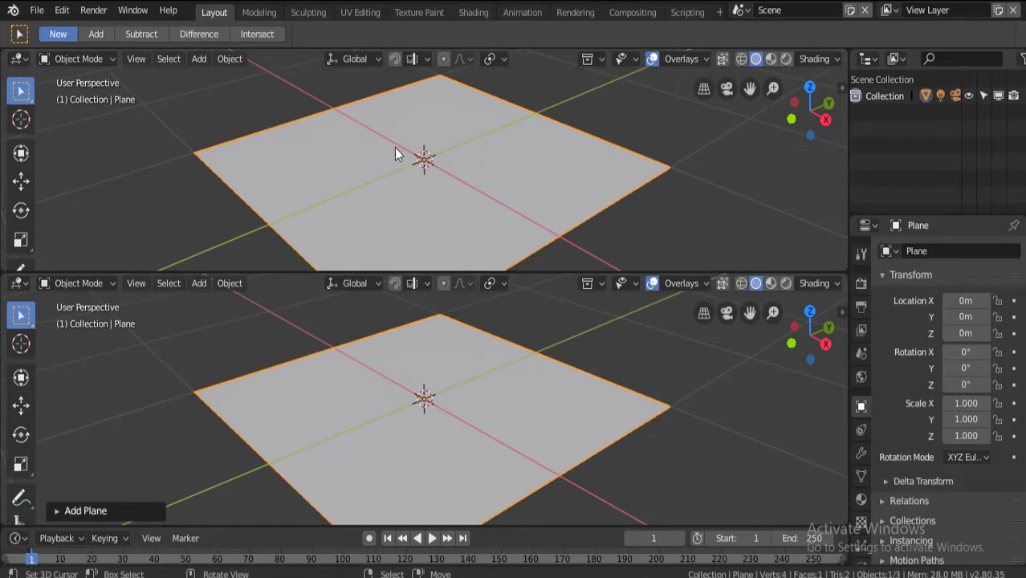
{"action": "left_click", "coordinate": [19, 58]}
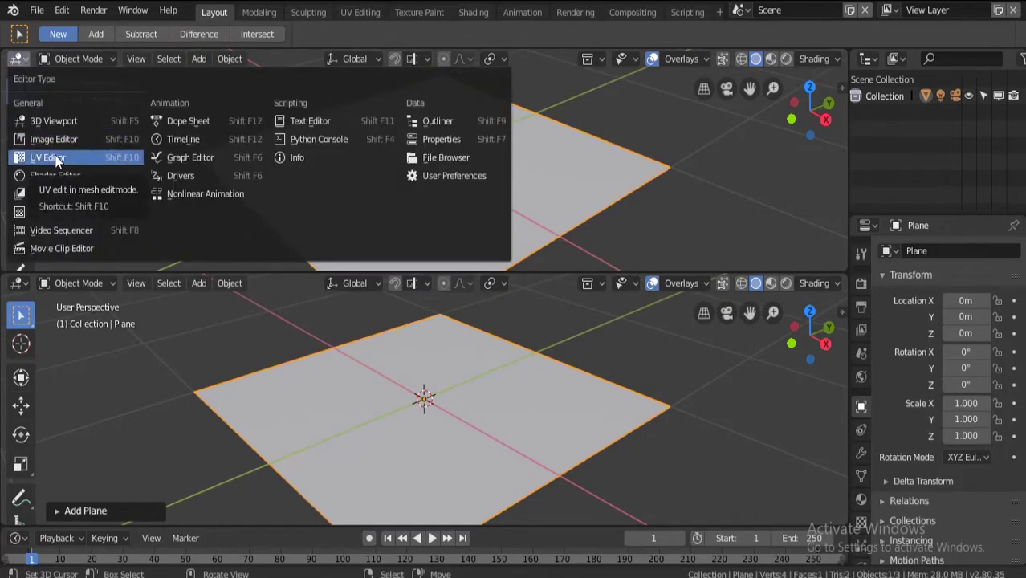
Step: Turn the top area into a Shader Editor and create Material.001 for the plane
{"action": "left_click", "coordinate": [62, 177]}
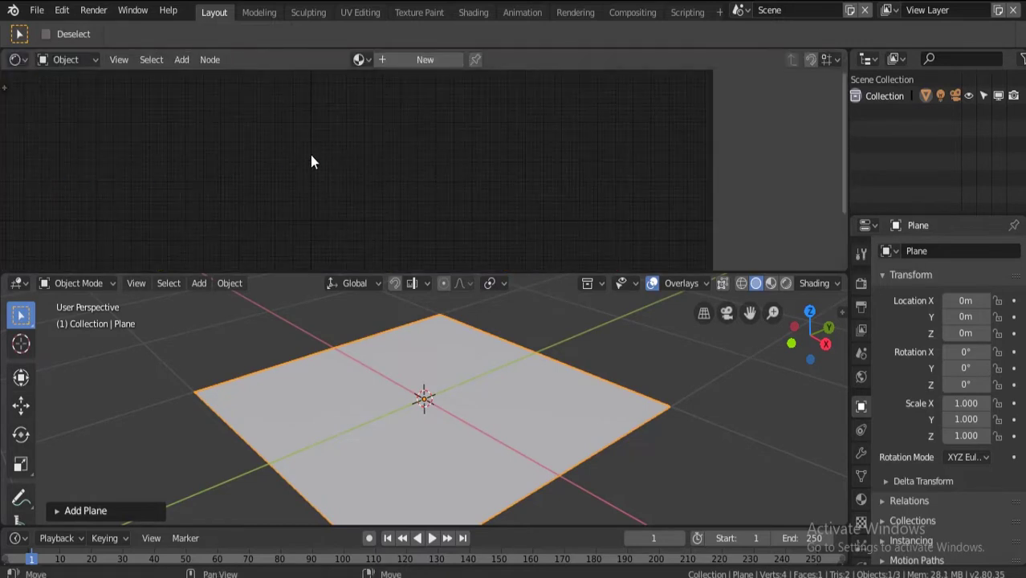
{"action": "left_click", "coordinate": [411, 62]}
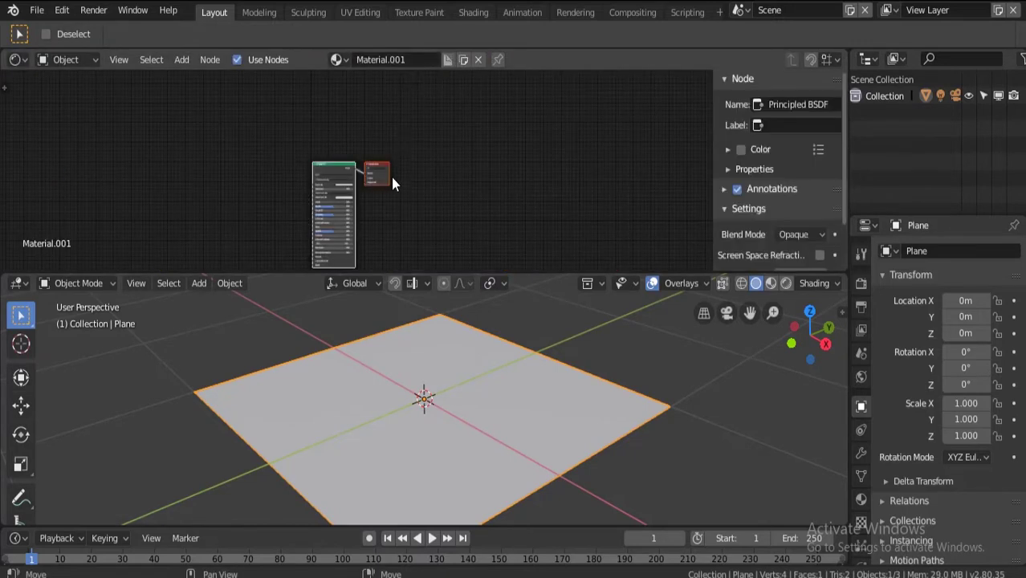
{"action": "scroll", "coordinate": [391, 182], "scroll_direction": "up", "scroll_amount": 5}
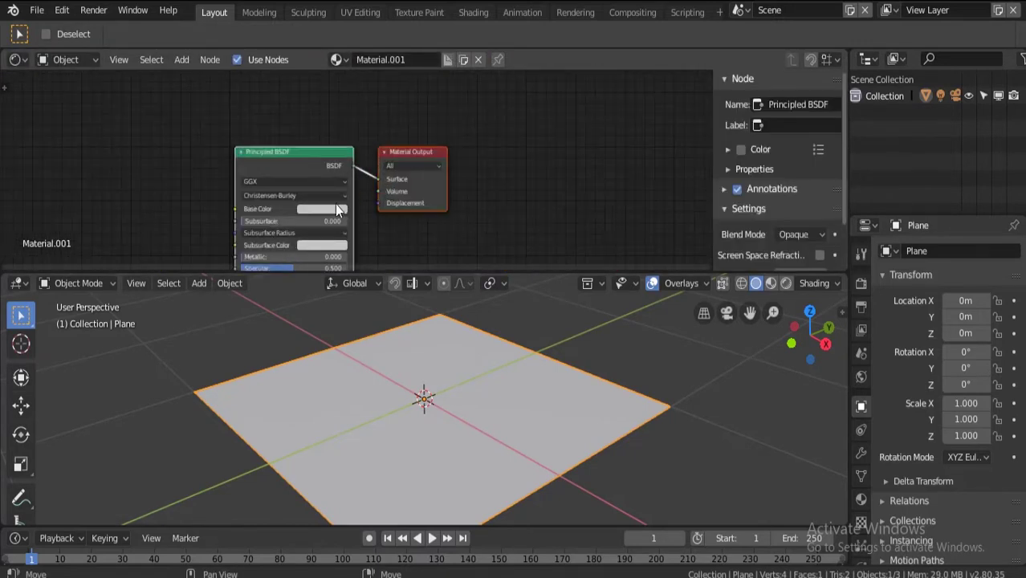
{"action": "middle_click_drag", "start_coordinate": [363, 202], "coordinate": [592, 204]}
{"action": "scroll", "coordinate": [398, 187], "scroll_direction": "up", "scroll_amount": 2}
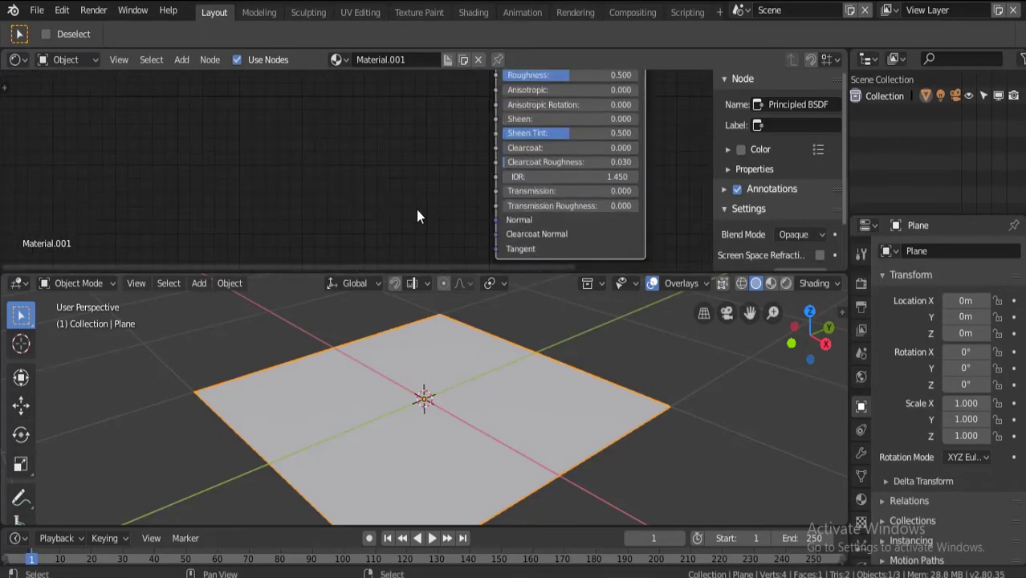
Step: Add a UV Map input node at the upper left of the graph
{"action": "key", "text": "shift+a"}
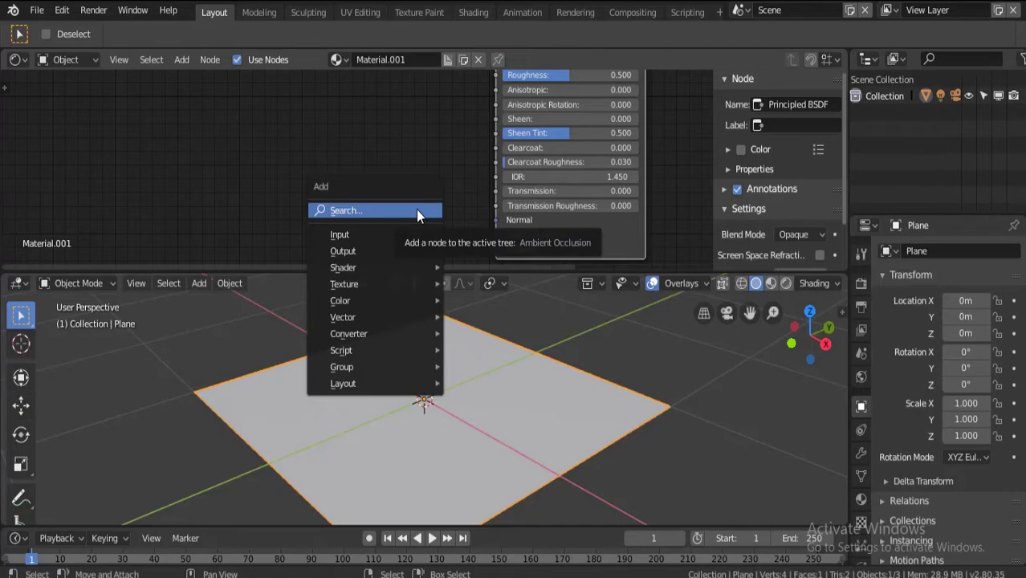
{"action": "mouse_move", "coordinate": [396, 235]}
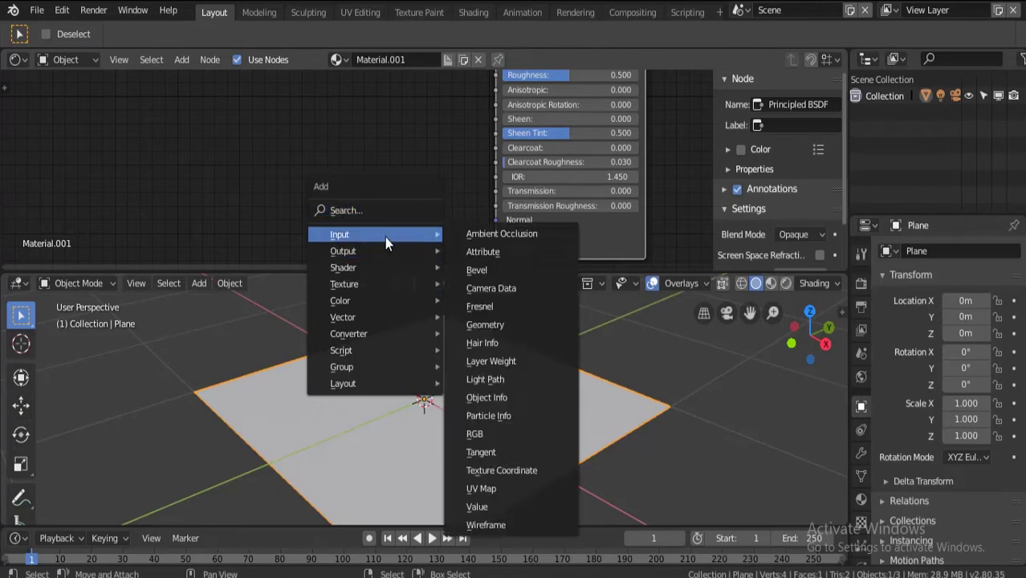
{"action": "left_click", "coordinate": [490, 487]}
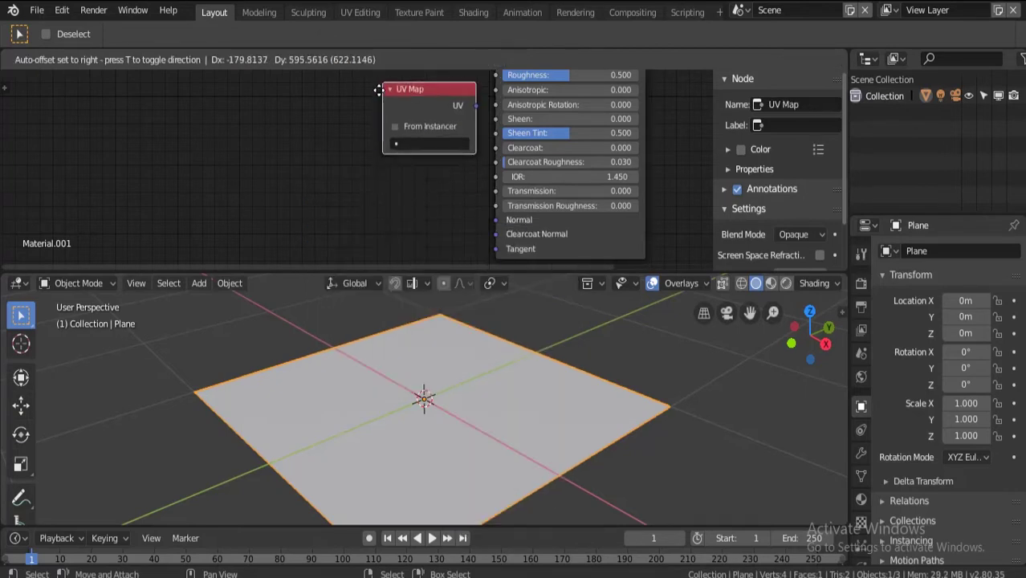
{"action": "left_click", "coordinate": [122, 149]}
{"action": "scroll", "coordinate": [252, 129], "scroll_direction": "down", "scroll_amount": 2}
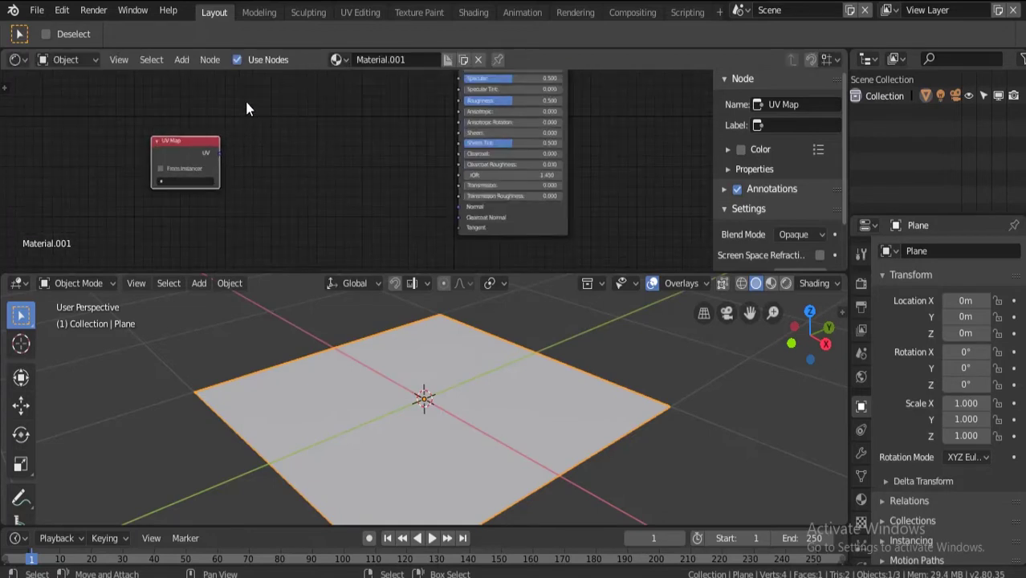
{"action": "middle_click_drag", "start_coordinate": [247, 98], "coordinate": [446, 167]}
{"action": "left_click_drag", "start_coordinate": [362, 203], "coordinate": [143, 154]}
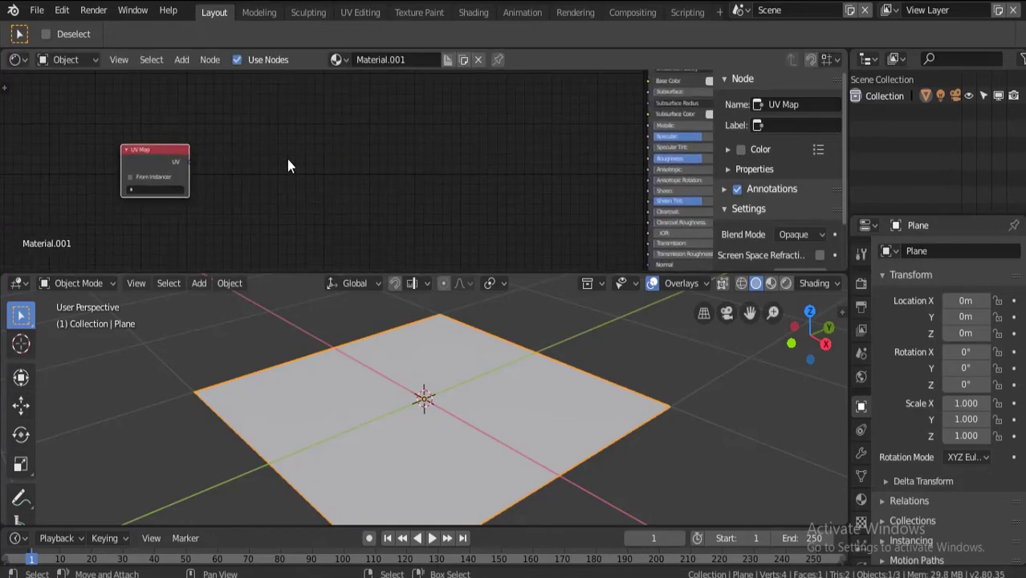
Step: Add a Mapping node and set its type to Texture
{"action": "key", "text": "shift+a"}
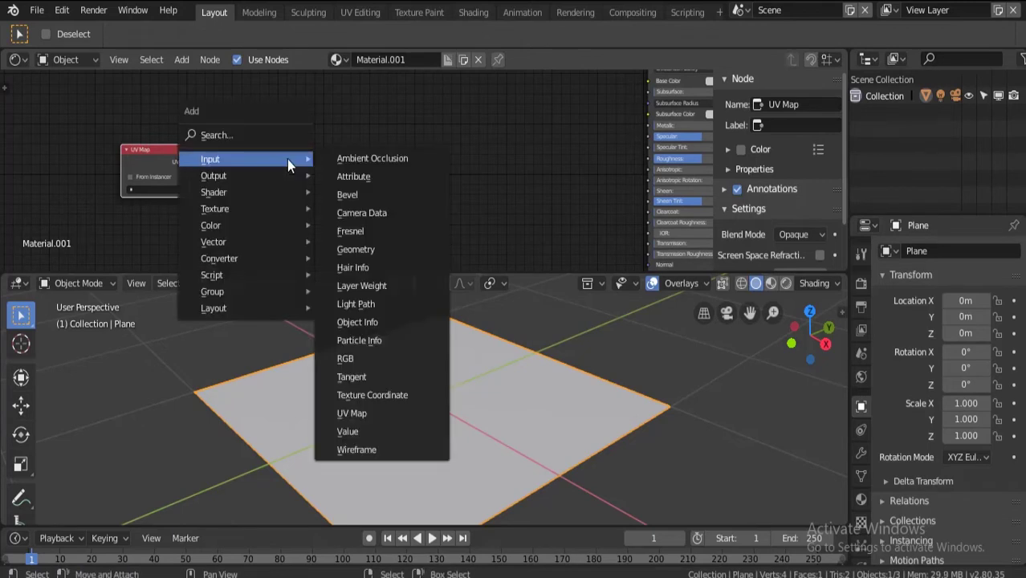
{"action": "mouse_move", "coordinate": [257, 243]}
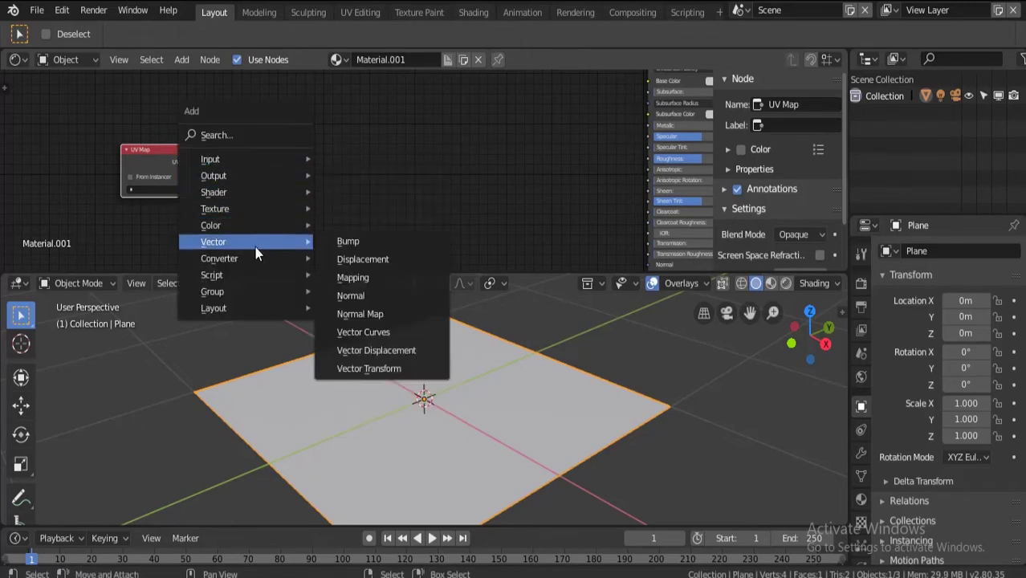
{"action": "left_click", "coordinate": [358, 277]}
{"action": "left_click", "coordinate": [246, 50]}
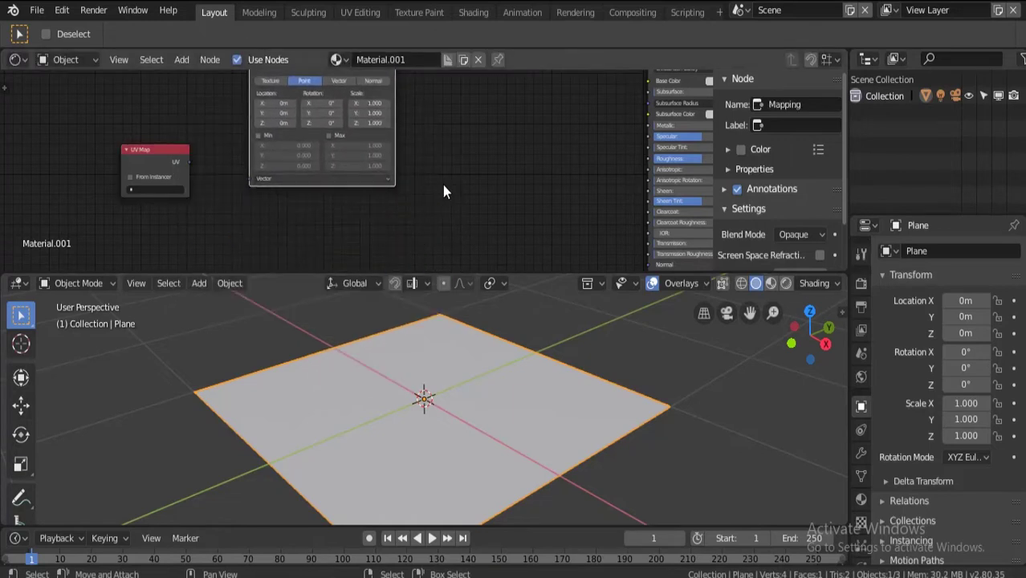
{"action": "left_click", "coordinate": [287, 118]}
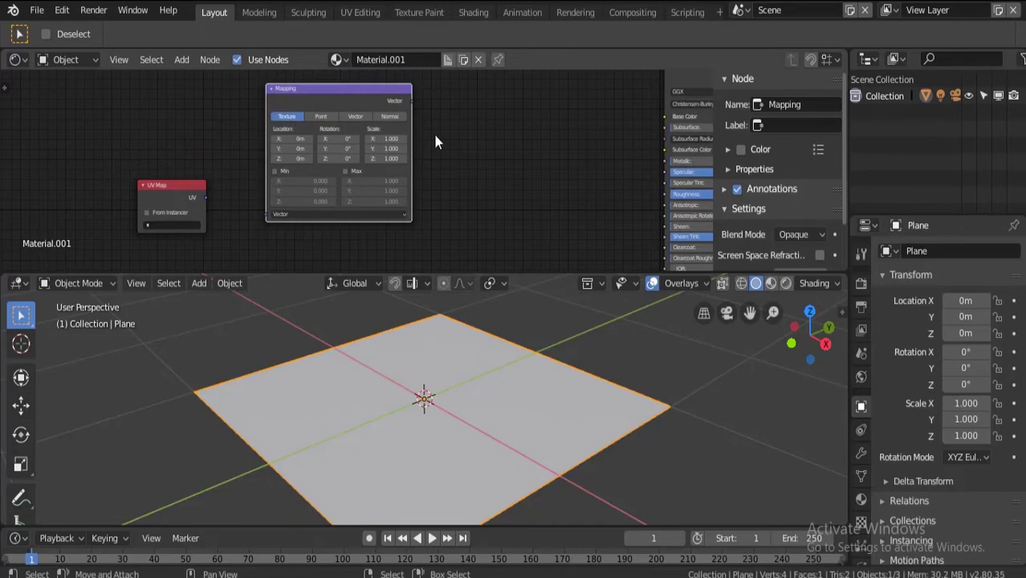
{"action": "middle_click_drag", "start_coordinate": [466, 145], "coordinate": [447, 156]}
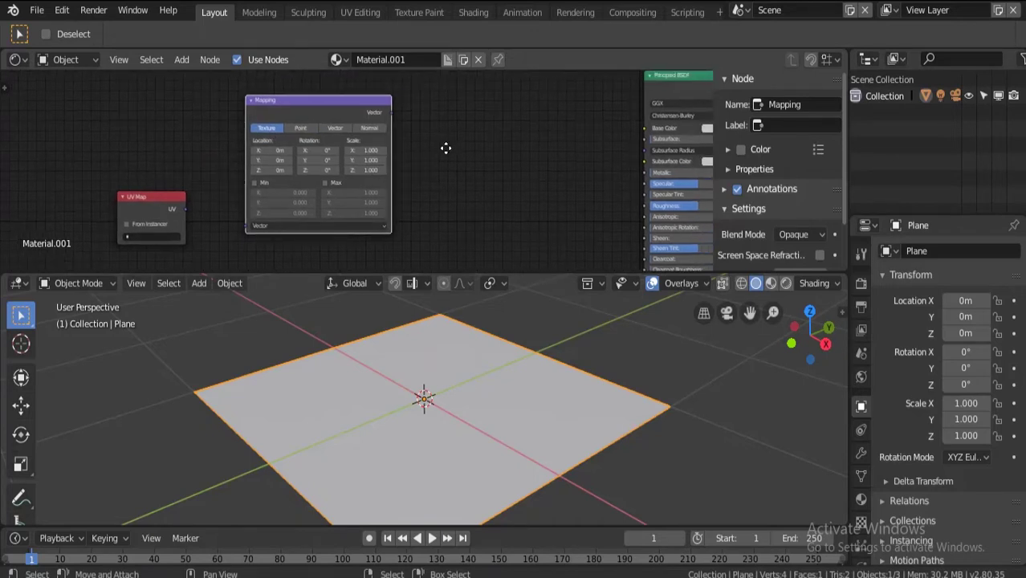
Step: Add a Noise Texture node with Scale 10.000 and Detail 3.000
{"action": "key", "text": "shift+a"}
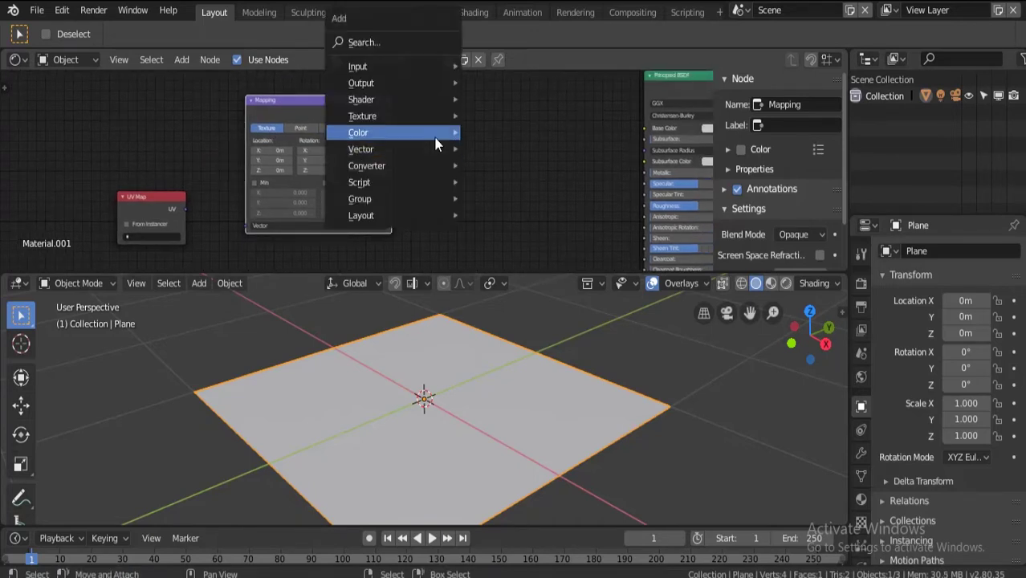
{"action": "mouse_move", "coordinate": [418, 118]}
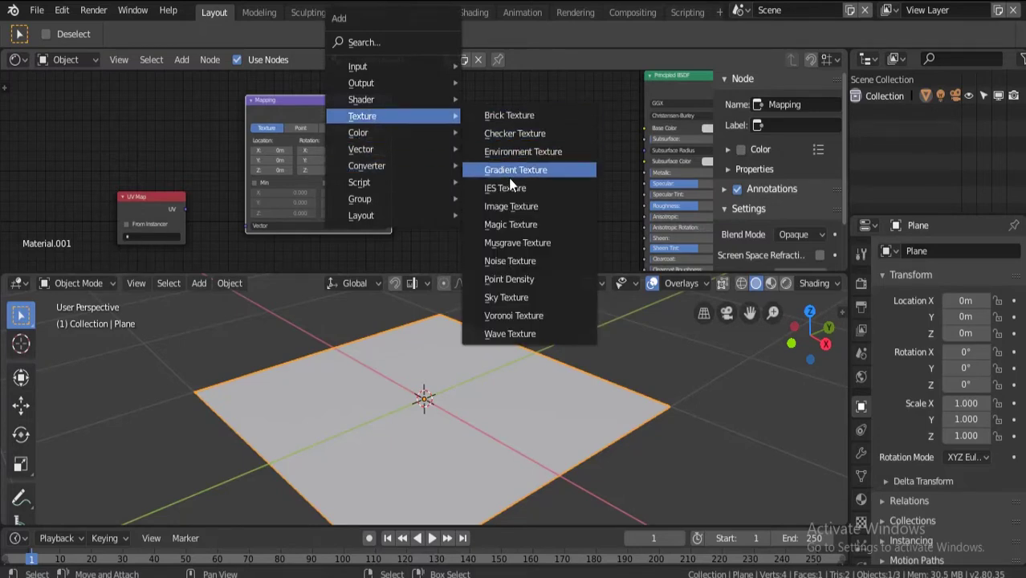
{"action": "left_click", "coordinate": [532, 262]}
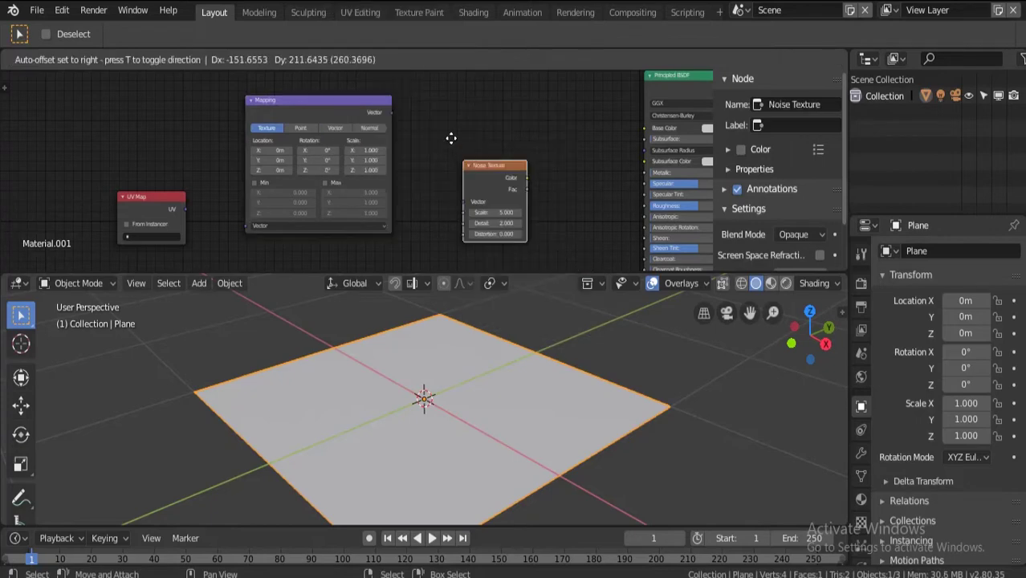
{"action": "left_click", "coordinate": [508, 131]}
{"action": "scroll", "coordinate": [533, 151], "scroll_direction": "up", "scroll_amount": 1}
{"action": "scroll", "coordinate": [534, 150], "scroll_direction": "up", "scroll_amount": 2}
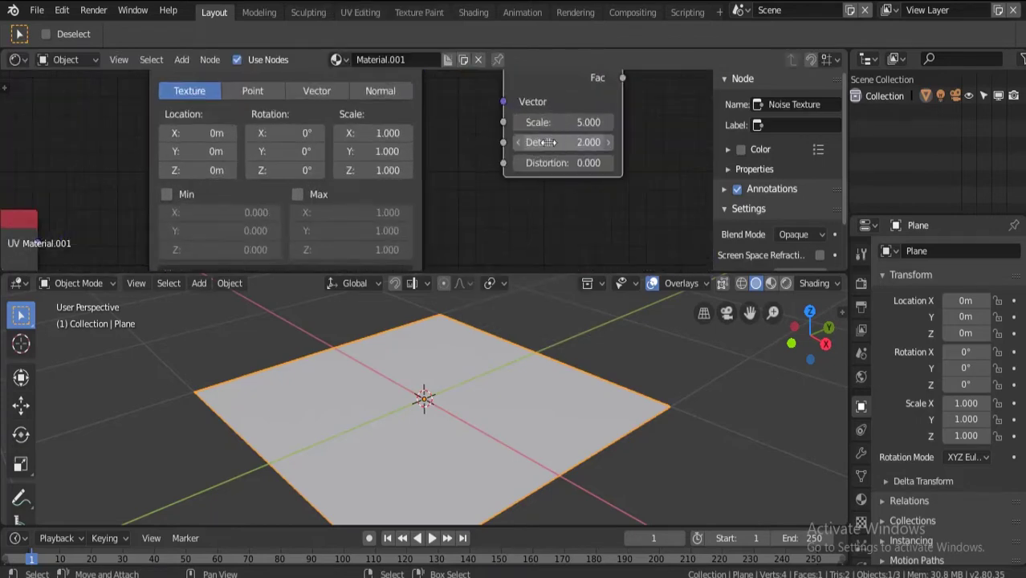
{"action": "middle_click_drag", "start_coordinate": [642, 116], "coordinate": [590, 130]}
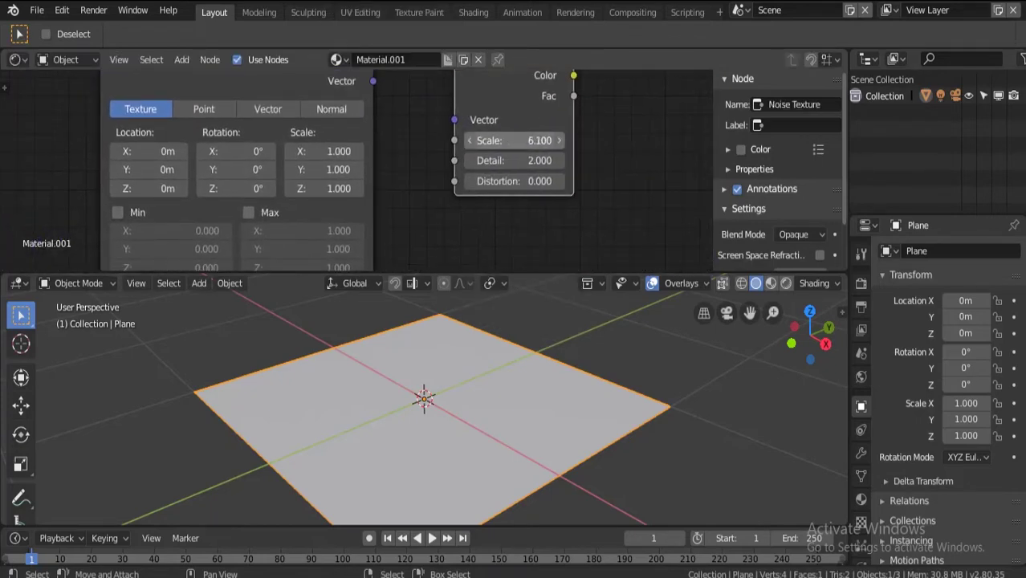
{"action": "left_click_drag", "start_coordinate": [514, 141], "coordinate": [519, 140]}
{"action": "left_click_drag", "start_coordinate": [518, 140], "coordinate": [523, 141]}
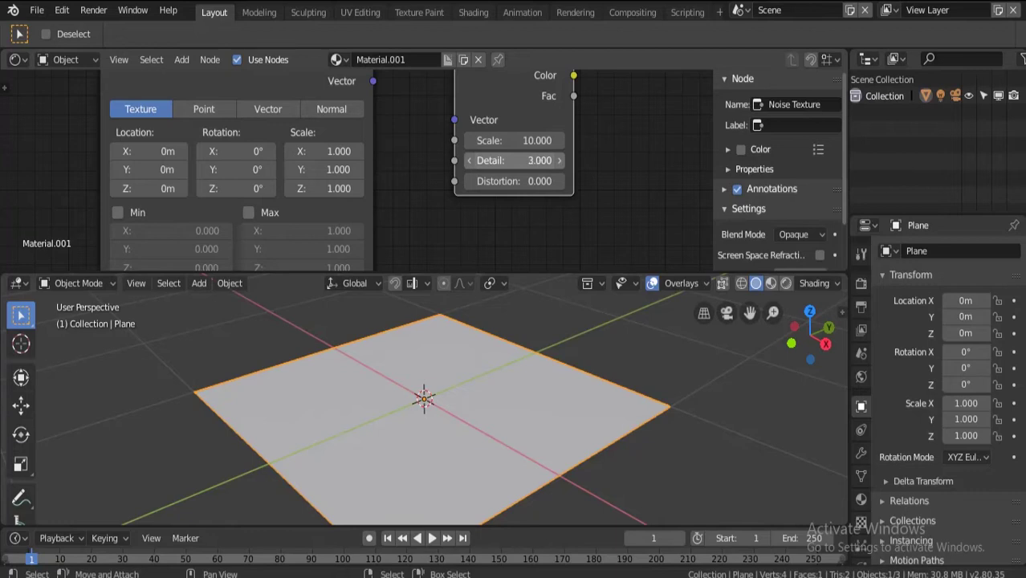
Step: Connect the Mapping node's Vector output to the Noise Texture's Vector input
{"action": "scroll", "coordinate": [597, 137], "scroll_direction": "down", "scroll_amount": 3}
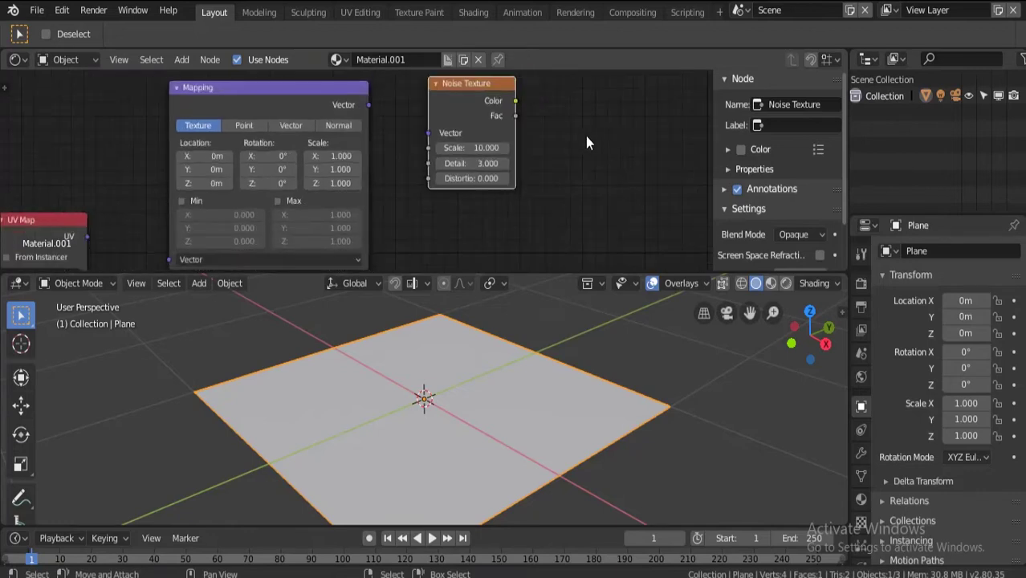
{"action": "middle_click_drag", "start_coordinate": [514, 158], "coordinate": [545, 131]}
{"action": "left_click_drag", "start_coordinate": [469, 83], "coordinate": [464, 97]}
{"action": "left_click_drag", "start_coordinate": [399, 93], "coordinate": [444, 133]}
Step: Connect UV Map's UV output to the Mapping node's Vector input
{"action": "scroll", "coordinate": [160, 128], "scroll_direction": "up", "scroll_amount": 2}
{"action": "middle_click_drag", "start_coordinate": [160, 123], "coordinate": [333, 107]}
{"action": "left_click_drag", "start_coordinate": [375, 214], "coordinate": [277, 186]}
{"action": "scroll", "coordinate": [337, 136], "scroll_direction": "down", "scroll_amount": 3}
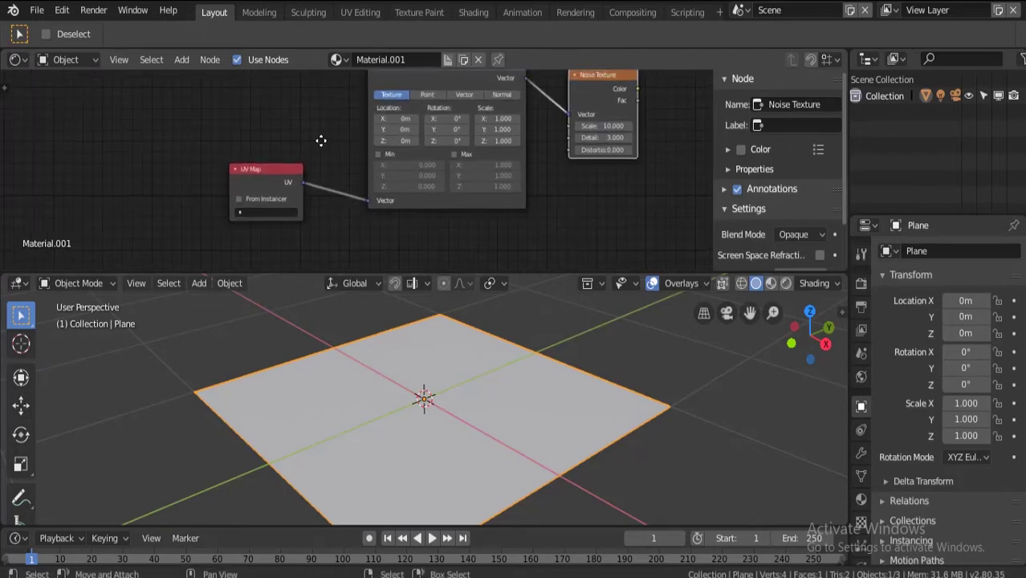
{"action": "middle_click_drag", "start_coordinate": [323, 139], "coordinate": [296, 161]}
{"action": "scroll", "coordinate": [297, 167], "scroll_direction": "down", "scroll_amount": 2}
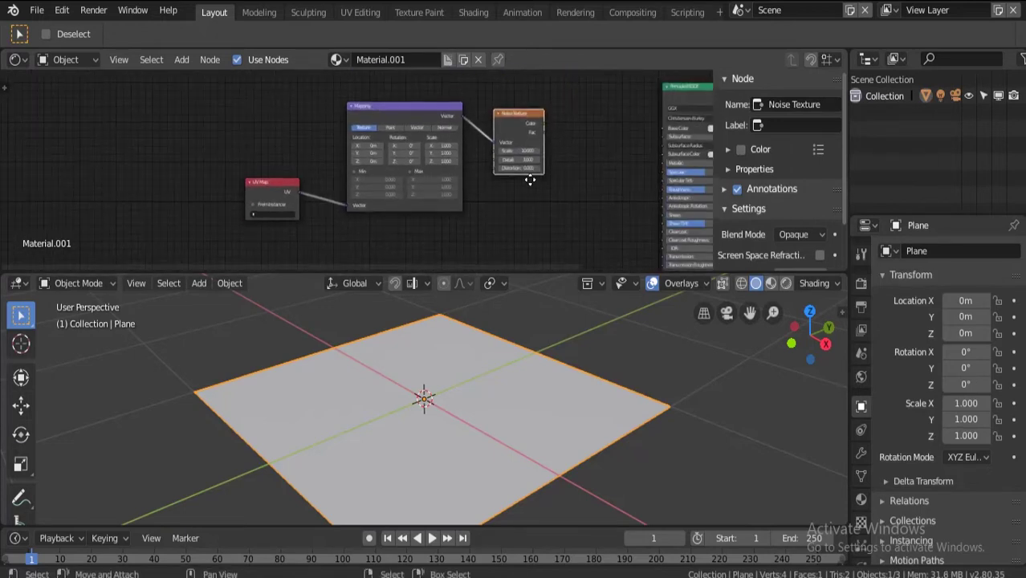
{"action": "middle_click_drag", "start_coordinate": [532, 167], "coordinate": [490, 185]}
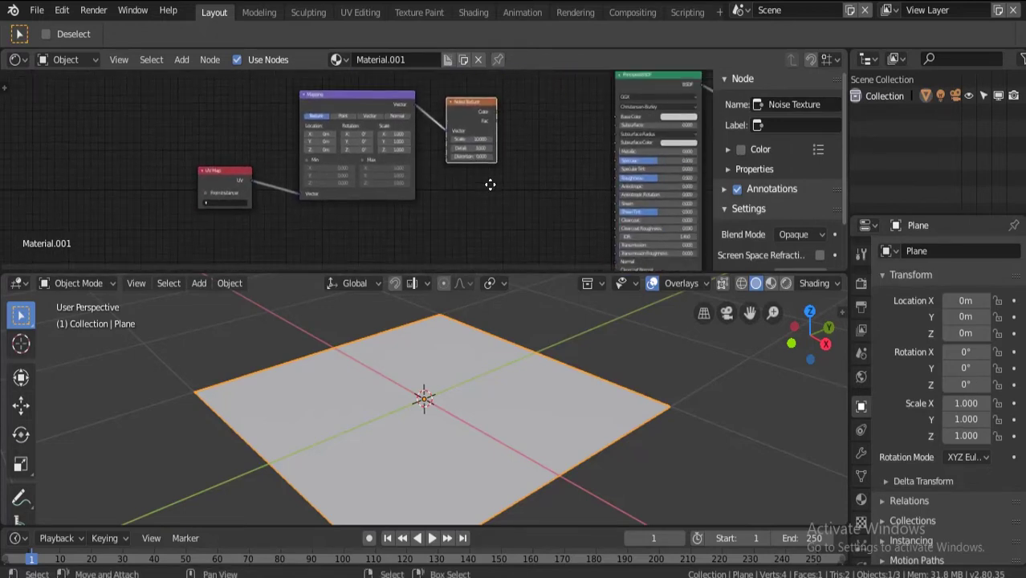
{"action": "left_click", "coordinate": [368, 106]}
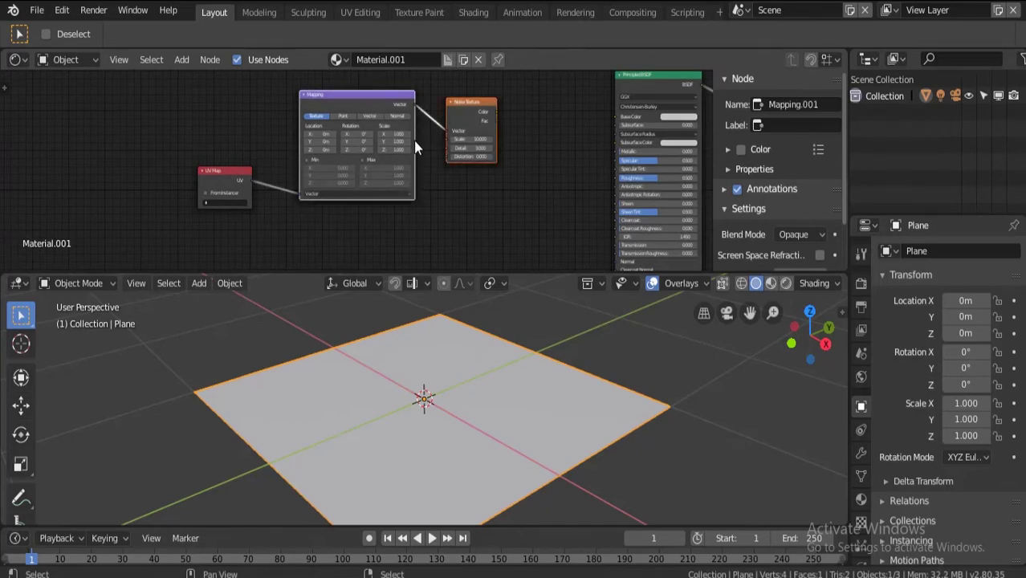
Step: Duplicate the Mapping and Noise Texture pair below the originals
{"action": "key", "text": "shift+d"}
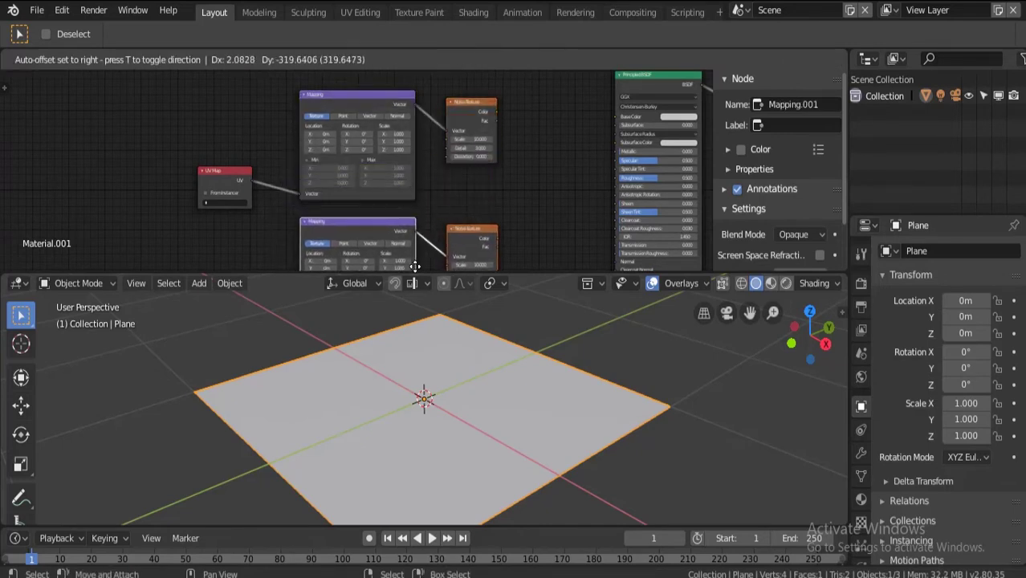
{"action": "left_click", "coordinate": [416, 268]}
{"action": "middle_click_drag", "start_coordinate": [442, 179], "coordinate": [453, 104]}
Step: Link UV Map's UV output to Mapping.001's Vector input
{"action": "left_click_drag", "start_coordinate": [290, 106], "coordinate": [341, 249]}
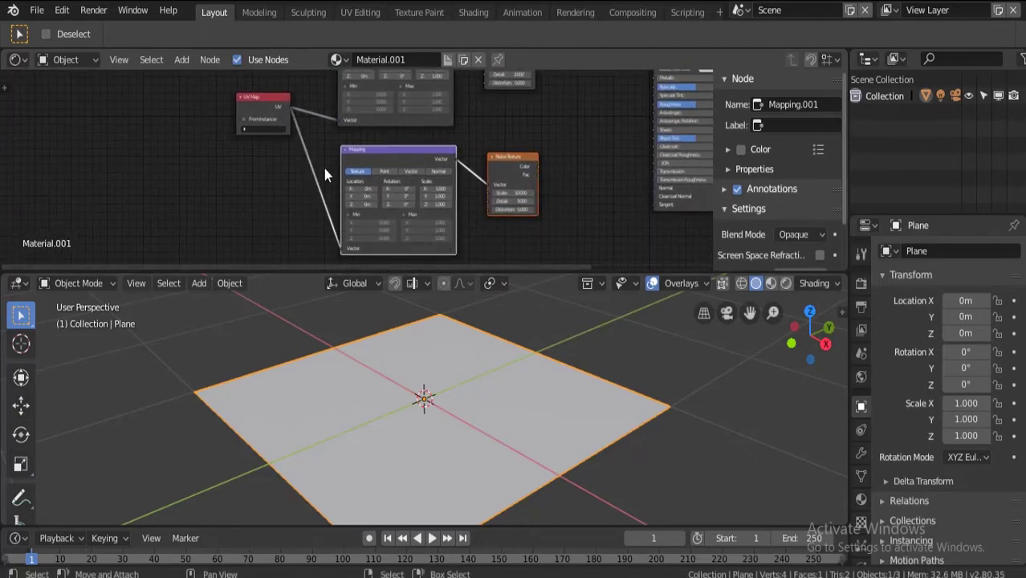
{"action": "middle_click_drag", "start_coordinate": [324, 167], "coordinate": [339, 156]}
{"action": "scroll", "coordinate": [555, 141], "scroll_direction": "up", "scroll_amount": 2}
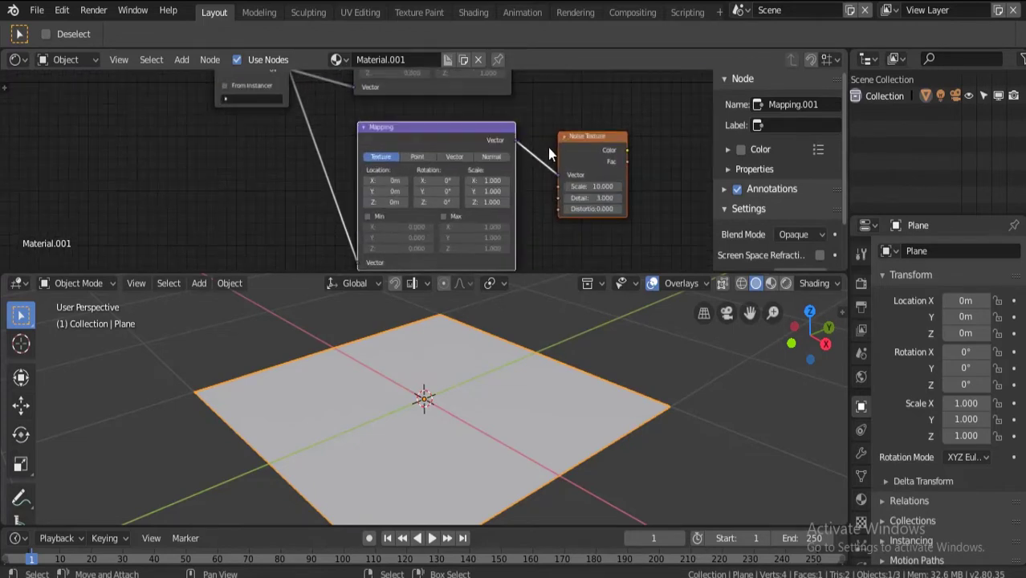
{"action": "middle_click_drag", "start_coordinate": [589, 111], "coordinate": [424, 172]}
{"action": "scroll", "coordinate": [502, 172], "scroll_direction": "down", "scroll_amount": 1}
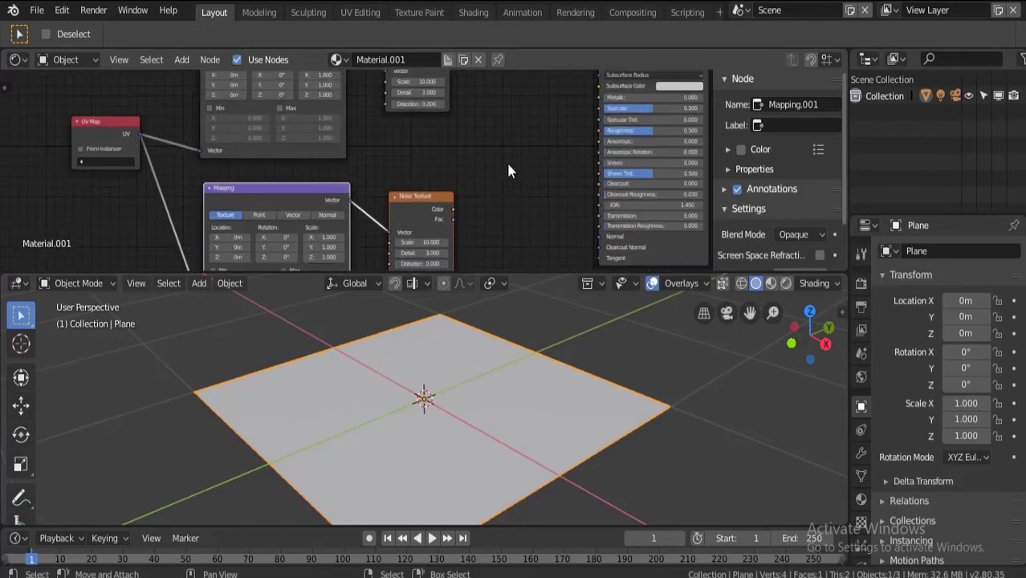
Step: Add a MixRGB node to the right of the two noise textures
{"action": "key", "text": "shift+a"}
{"action": "mouse_move", "coordinate": [498, 199]}
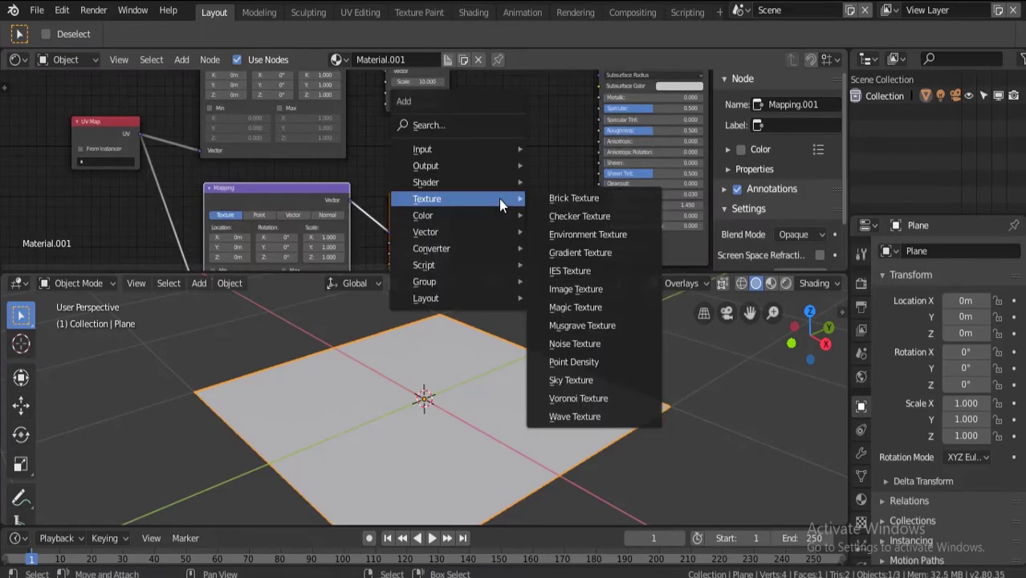
{"action": "mouse_move", "coordinate": [455, 216]}
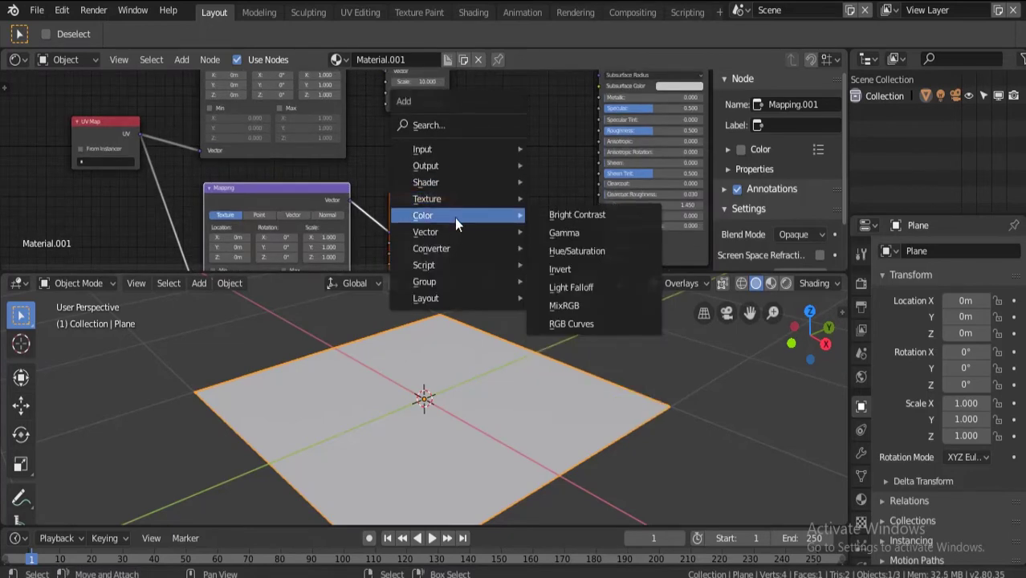
{"action": "left_click", "coordinate": [575, 307]}
{"action": "left_click", "coordinate": [561, 200]}
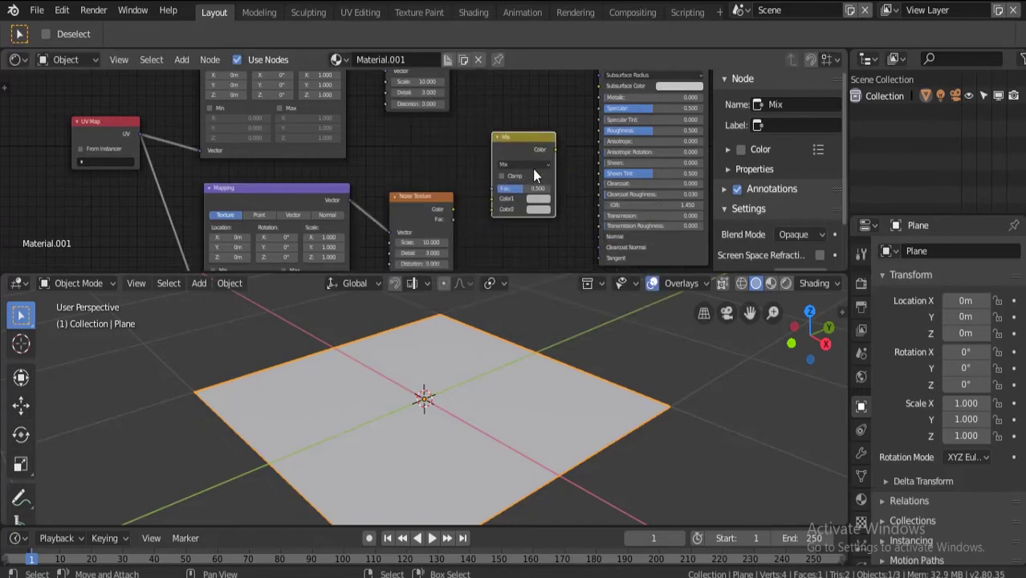
{"action": "scroll", "coordinate": [457, 157], "scroll_direction": "up", "scroll_amount": 2}
{"action": "scroll", "coordinate": [468, 157], "scroll_direction": "up", "scroll_amount": 2}
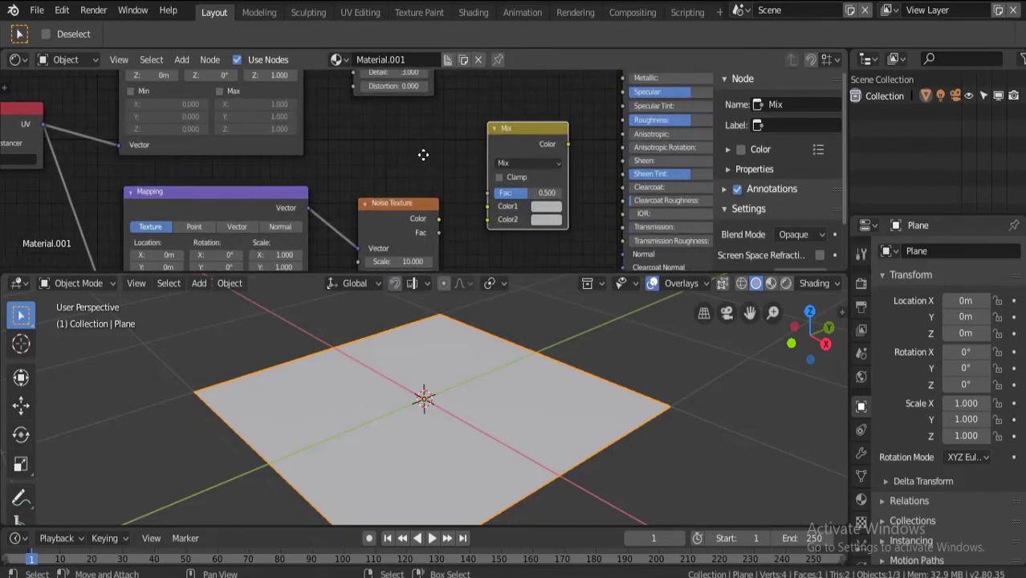
{"action": "middle_click_drag", "start_coordinate": [420, 151], "coordinate": [407, 147]}
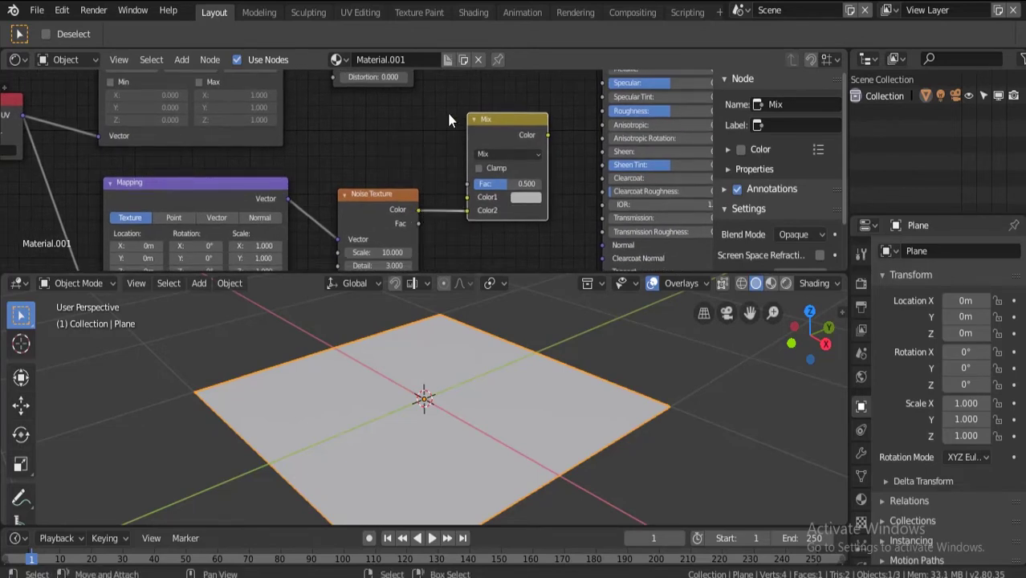
Step: Feed the noise colours into the Mix node and its output into Principled's Normal
{"action": "middle_click_drag", "start_coordinate": [446, 108], "coordinate": [434, 197]}
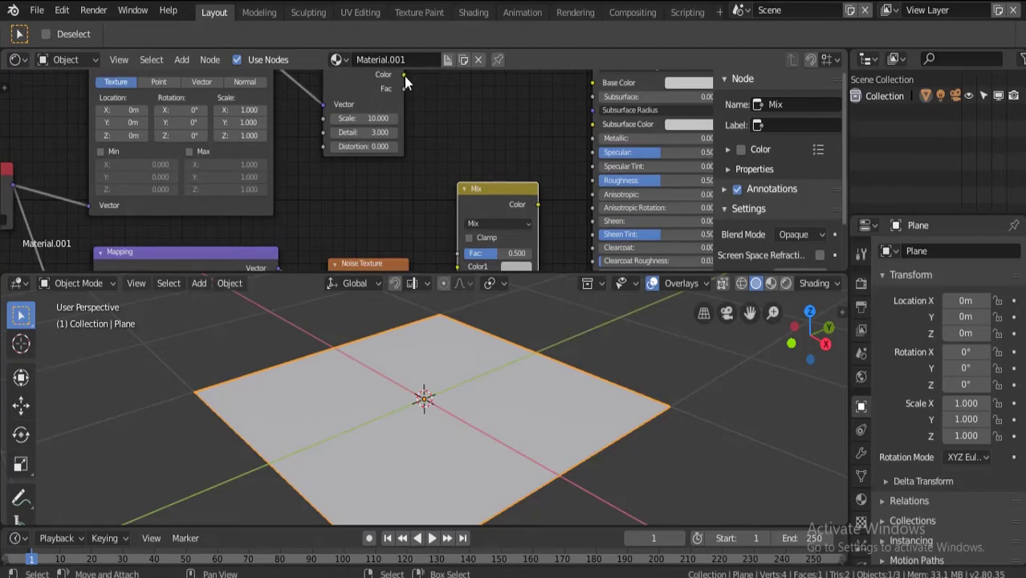
{"action": "left_click_drag", "start_coordinate": [404, 75], "coordinate": [455, 265]}
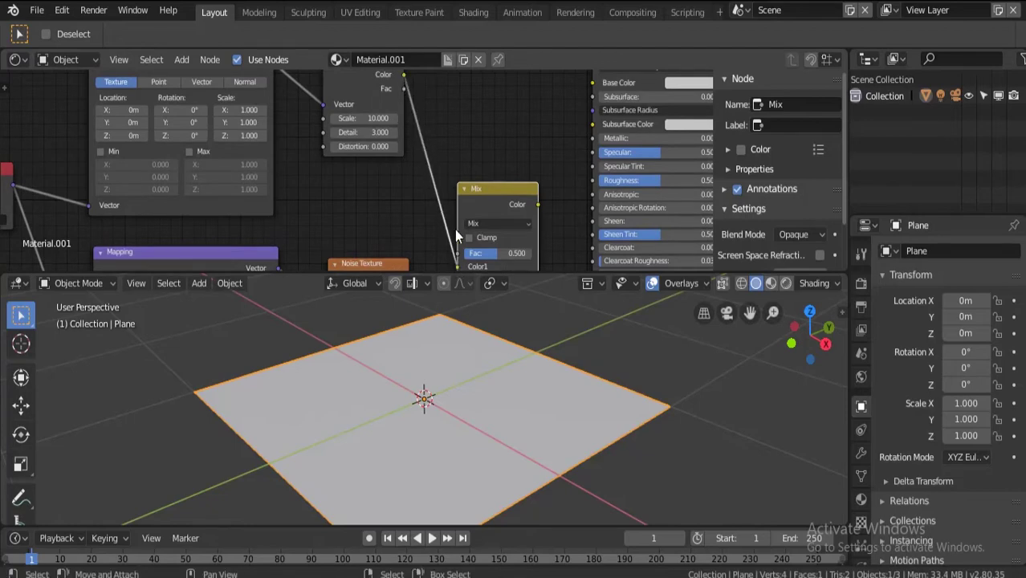
{"action": "scroll", "coordinate": [438, 151], "scroll_direction": "down", "scroll_amount": 1}
{"action": "scroll", "coordinate": [479, 121], "scroll_direction": "down", "scroll_amount": 2, "text": "shift"}
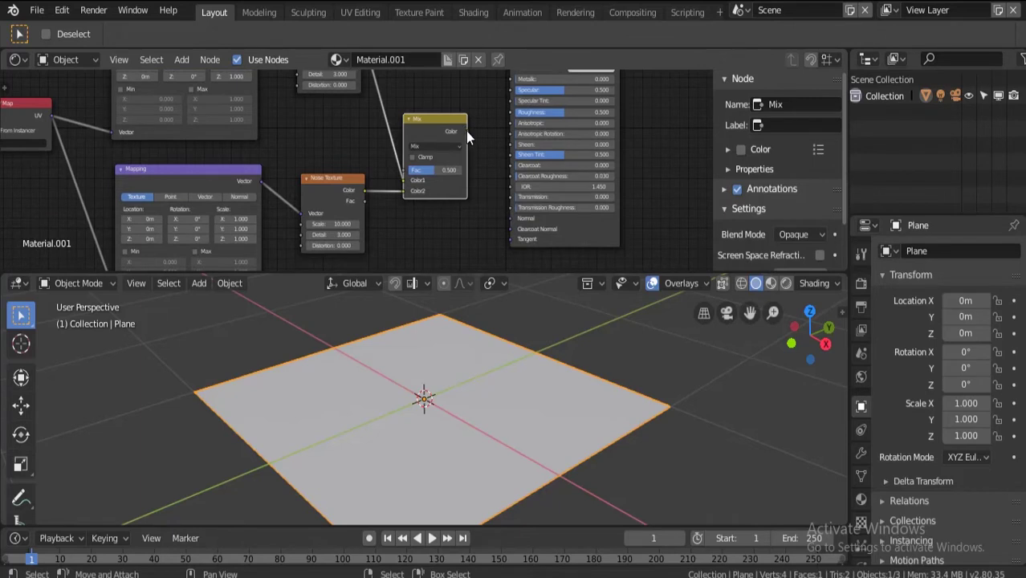
{"action": "left_click_drag", "start_coordinate": [468, 133], "coordinate": [510, 219]}
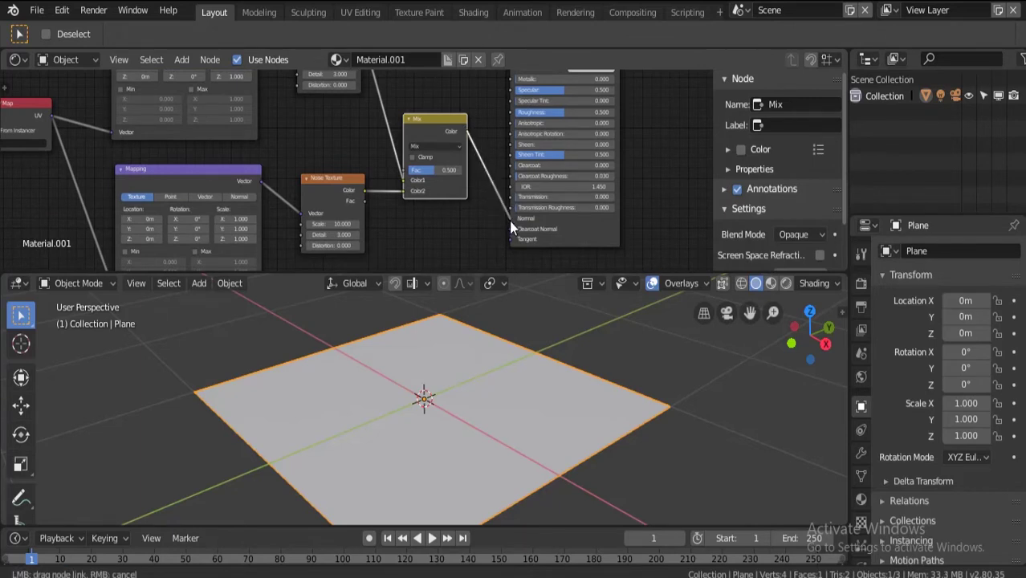
Step: Switch the viewport to material preview and lower Principled Roughness to 0
{"action": "left_click", "coordinate": [767, 284]}
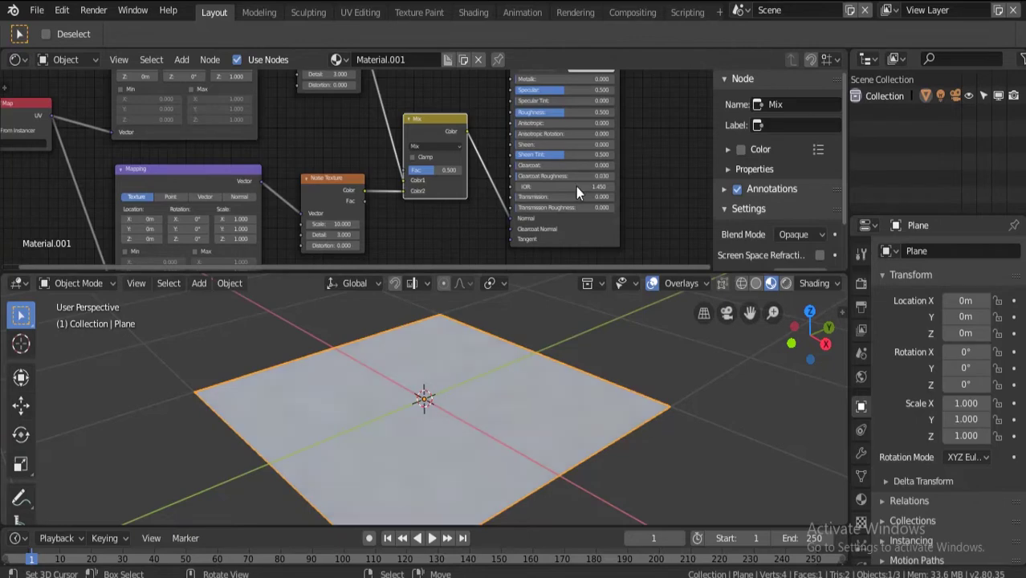
{"action": "middle_click_drag", "start_coordinate": [630, 114], "coordinate": [573, 158]}
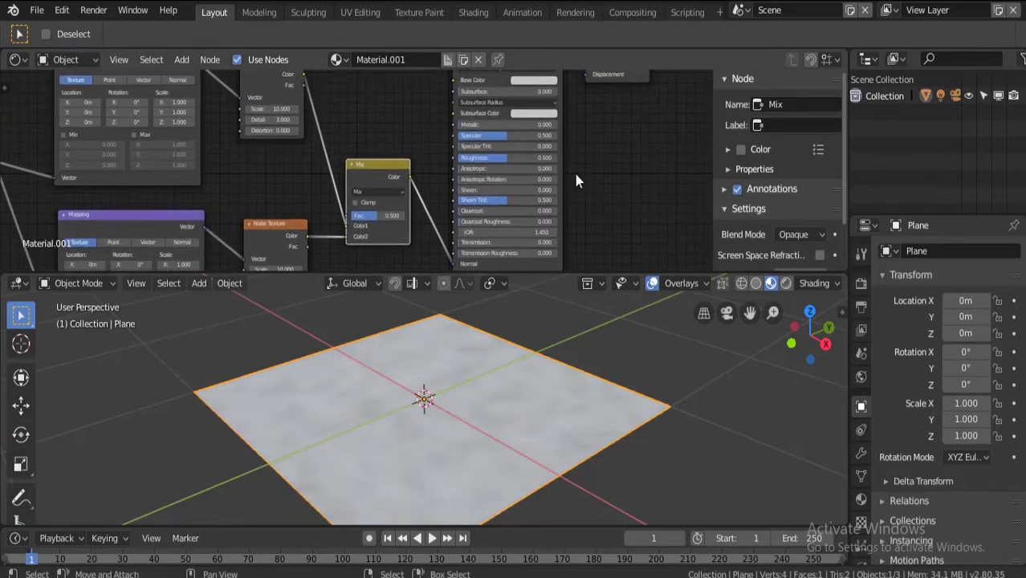
{"action": "scroll", "coordinate": [573, 171], "scroll_direction": "up", "scroll_amount": 2}
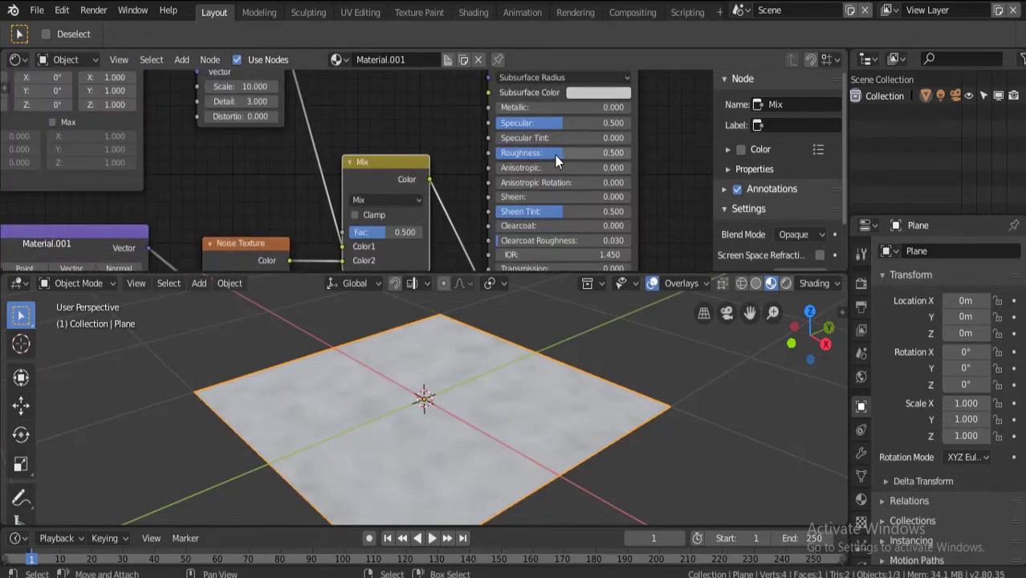
{"action": "left_click_drag", "start_coordinate": [554, 154], "coordinate": [491, 154]}
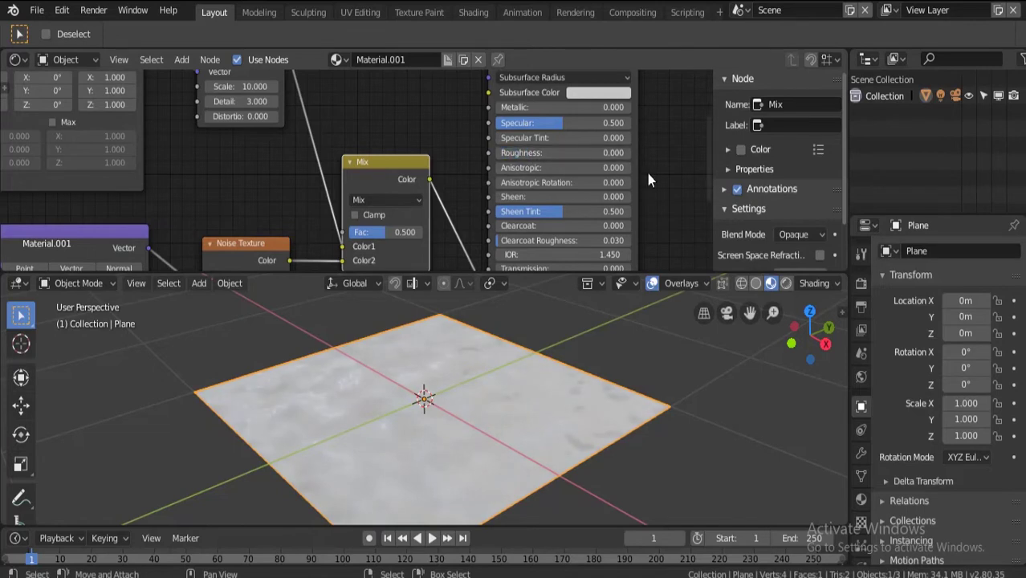
Step: Set Transmission Roughness to 0.000, leaving Transmission at 0.005
{"action": "middle_click_drag", "start_coordinate": [648, 180], "coordinate": [656, 119]}
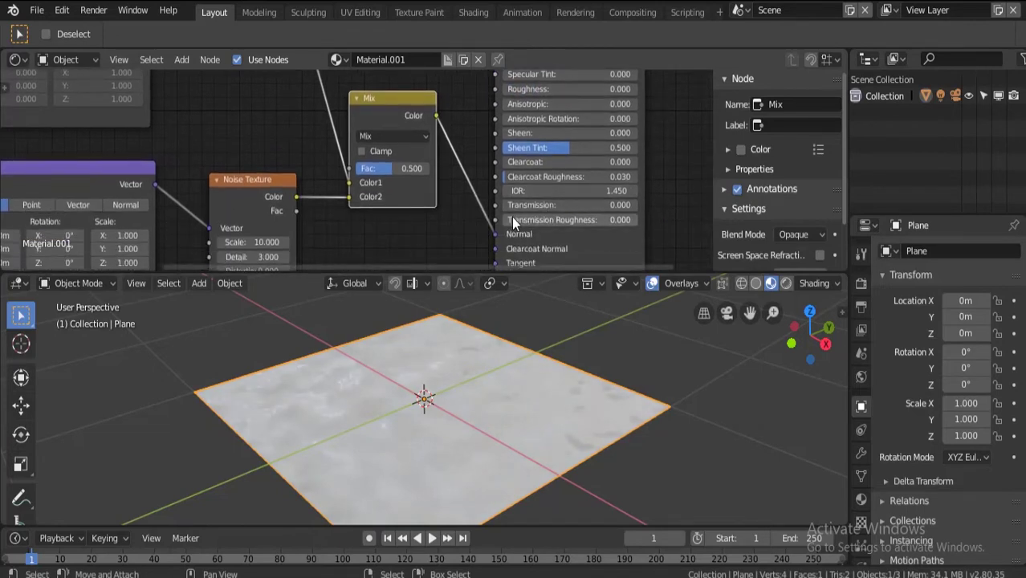
{"action": "left_click_drag", "start_coordinate": [532, 220], "coordinate": [628, 220]}
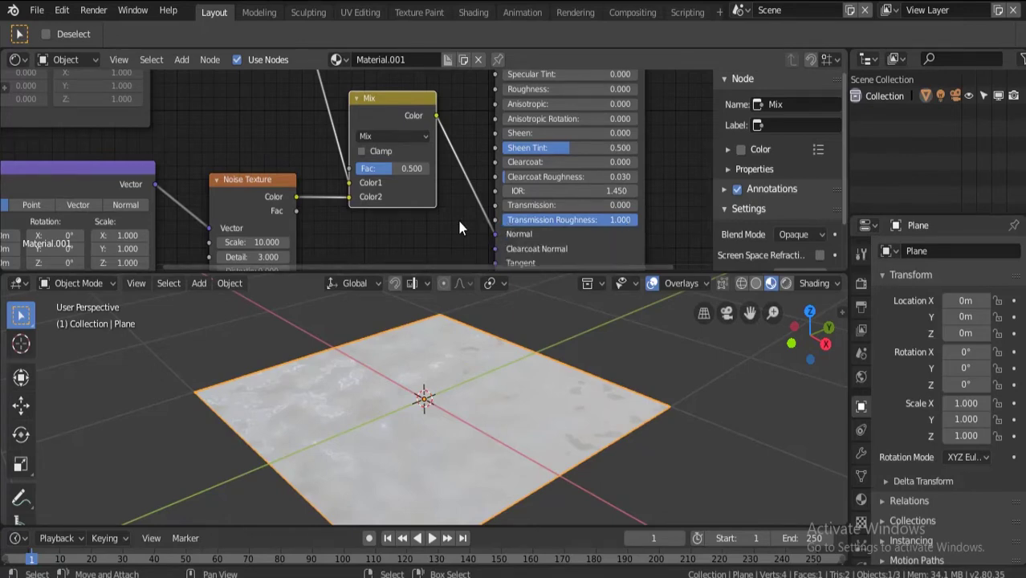
{"action": "scroll", "coordinate": [451, 220], "scroll_direction": "down", "scroll_amount": 2}
{"action": "scroll", "coordinate": [484, 198], "scroll_direction": "up", "scroll_amount": 2}
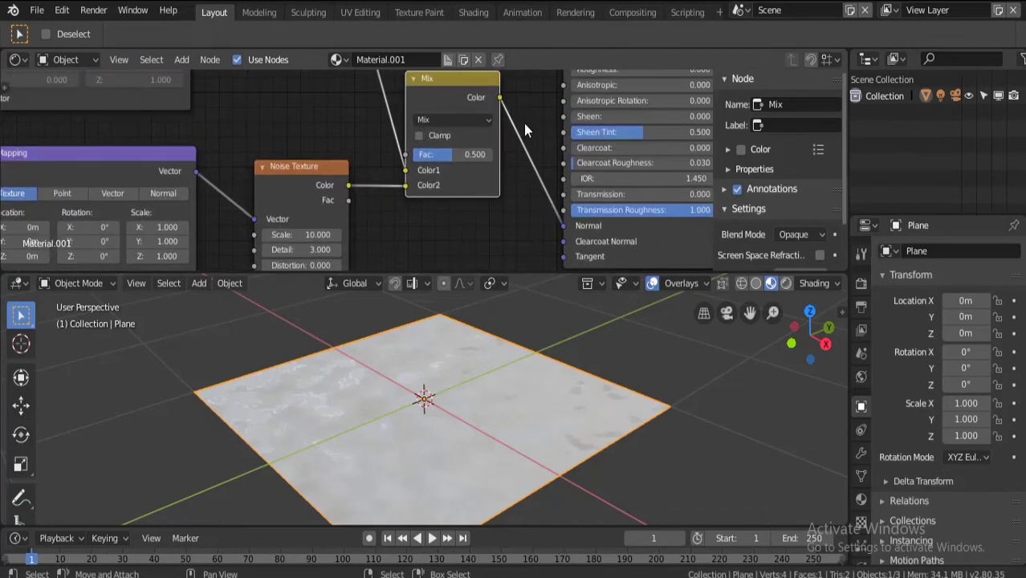
{"action": "middle_click_drag", "start_coordinate": [522, 129], "coordinate": [474, 169]}
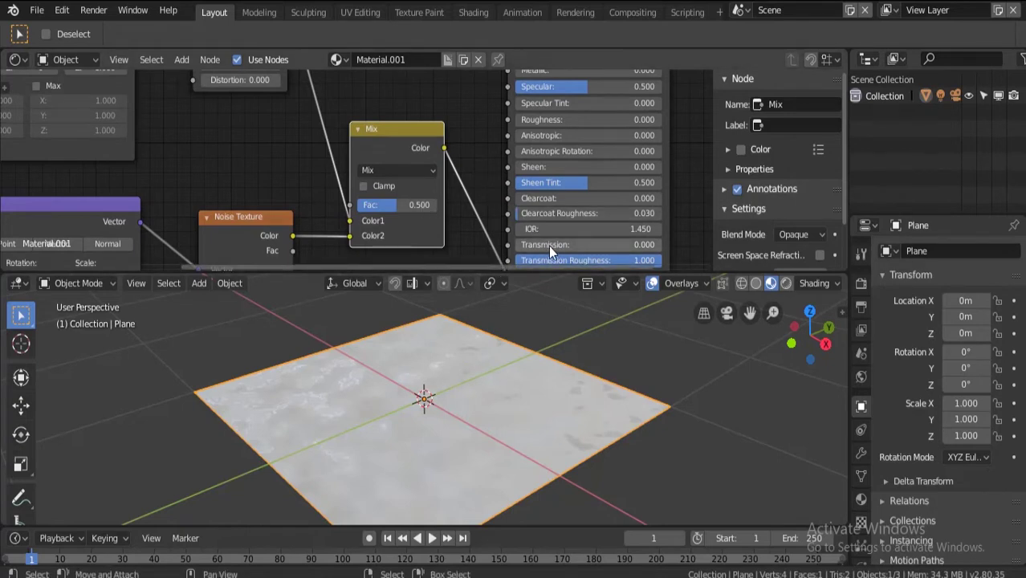
{"action": "middle_click_drag", "start_coordinate": [548, 243], "coordinate": [592, 222]}
{"action": "left_click_drag", "start_coordinate": [630, 213], "coordinate": [533, 198]}
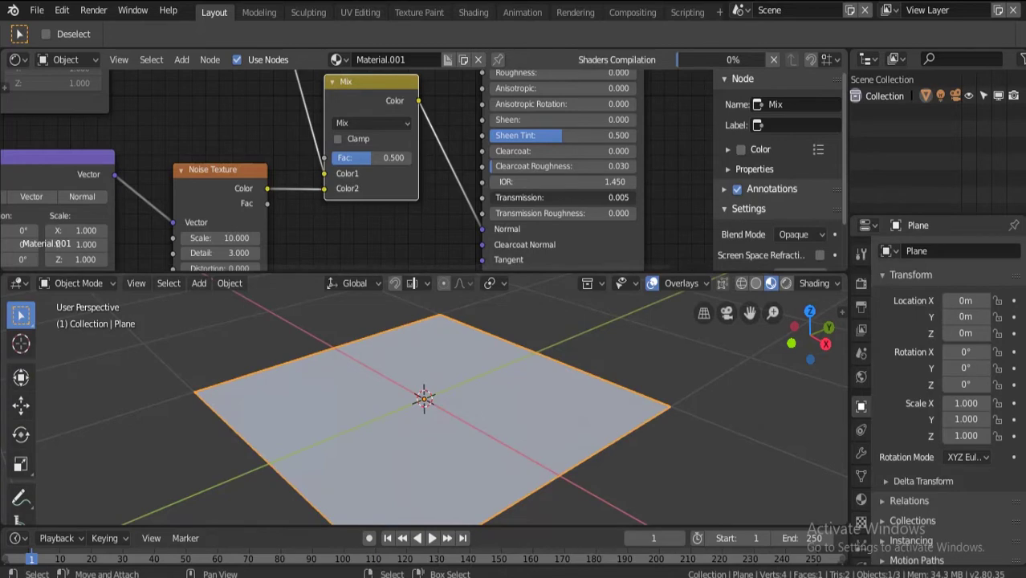
Step: Raise the Principled BSDF Transmission to 1.000 and inspect the glassy rippled plane
{"action": "left_click_drag", "start_coordinate": [562, 198], "coordinate": [580, 226]}
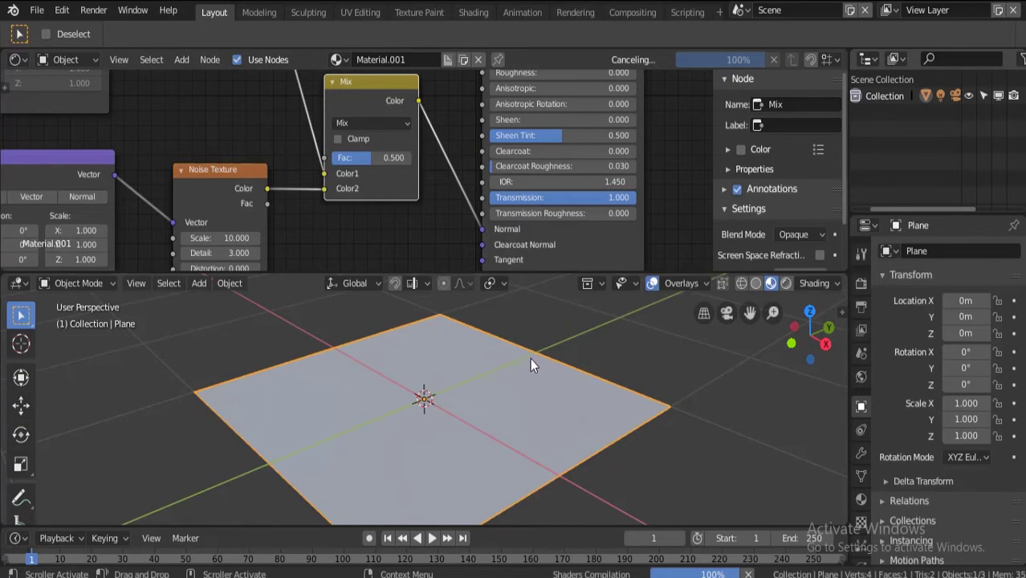
{"action": "scroll", "coordinate": [474, 402], "scroll_direction": "down", "scroll_amount": 2}
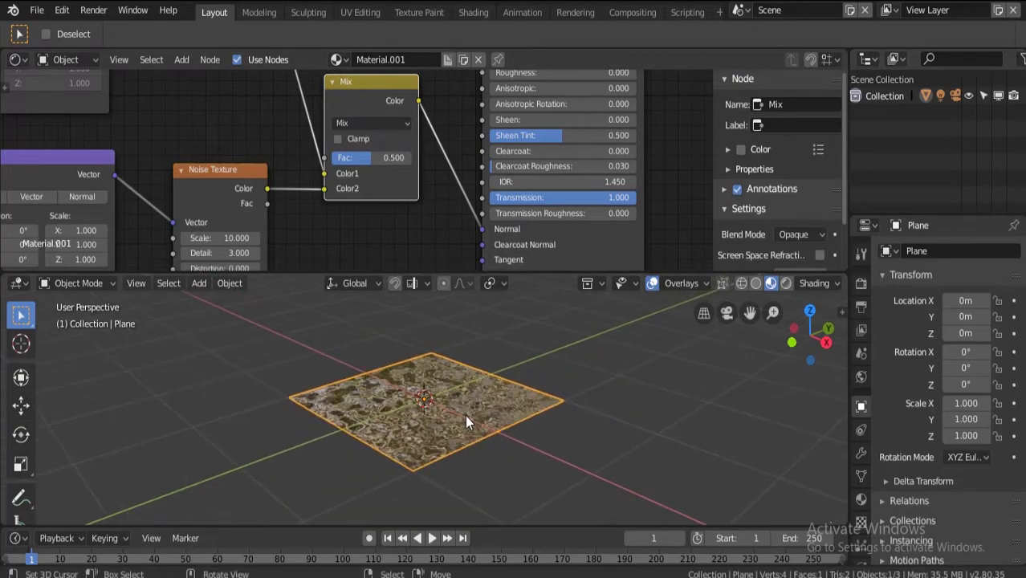
{"action": "scroll", "coordinate": [465, 415], "scroll_direction": "up", "scroll_amount": 3}
{"action": "middle_click_drag", "start_coordinate": [475, 389], "coordinate": [435, 395]}
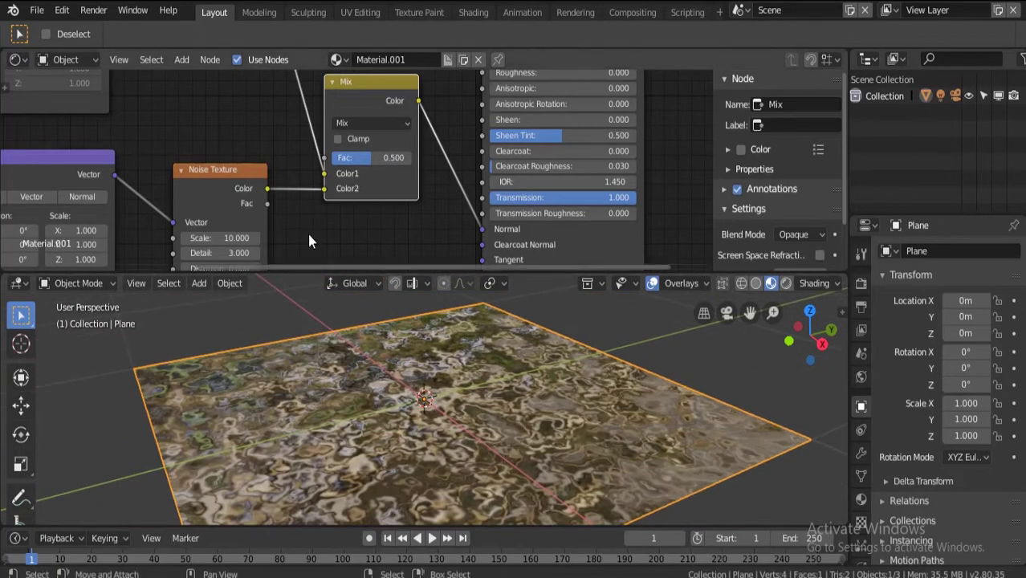
{"action": "middle_click_drag", "start_coordinate": [308, 233], "coordinate": [561, 210]}
{"action": "scroll", "coordinate": [594, 213], "scroll_direction": "down", "scroll_amount": 2}
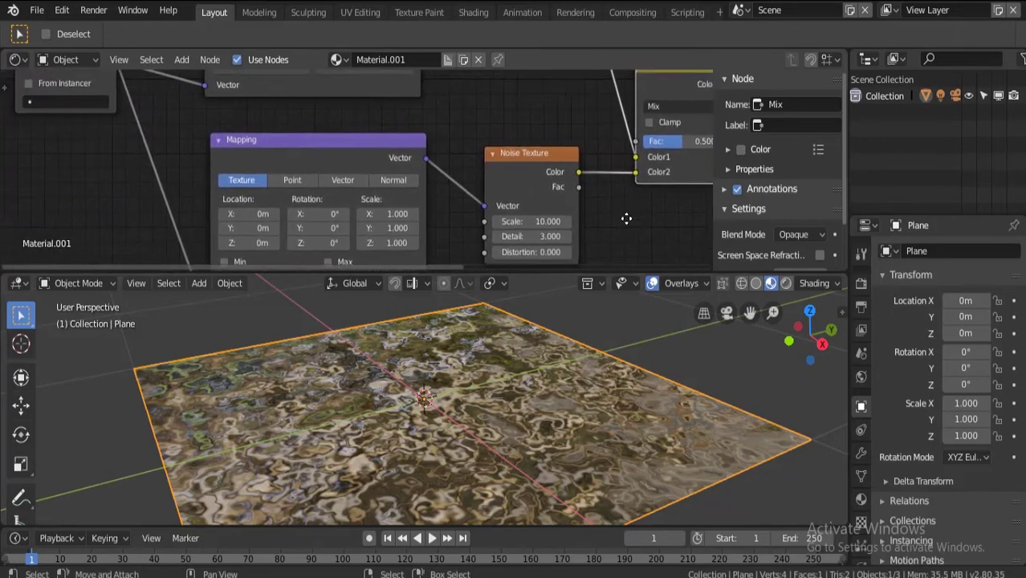
Step: Lower the Mix node's Fac to 0.100 to soften the blend of the two noise textures
{"action": "middle_click_drag", "start_coordinate": [502, 90], "coordinate": [451, 117]}
{"action": "left_click_drag", "start_coordinate": [583, 176], "coordinate": [571, 177]}
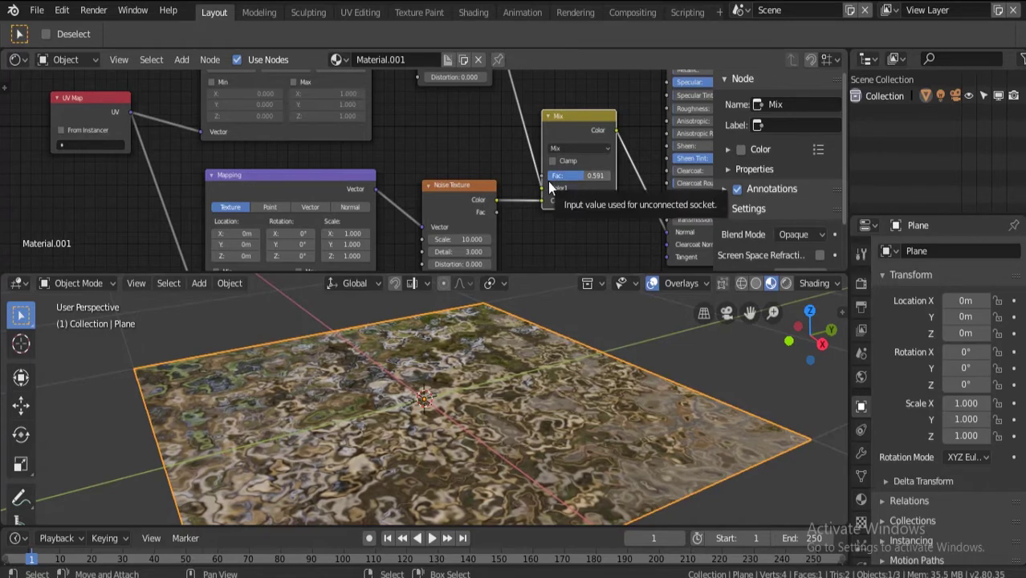
{"action": "middle_click_drag", "start_coordinate": [474, 130], "coordinate": [433, 204]}
{"action": "left_click_drag", "start_coordinate": [526, 247], "coordinate": [505, 247]}
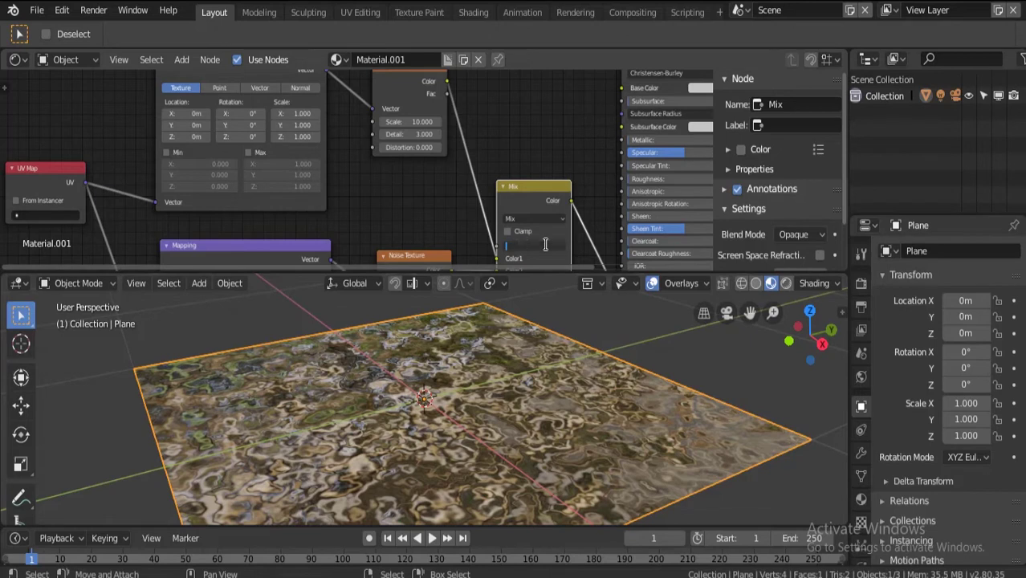
{"action": "key", "text": "Return"}
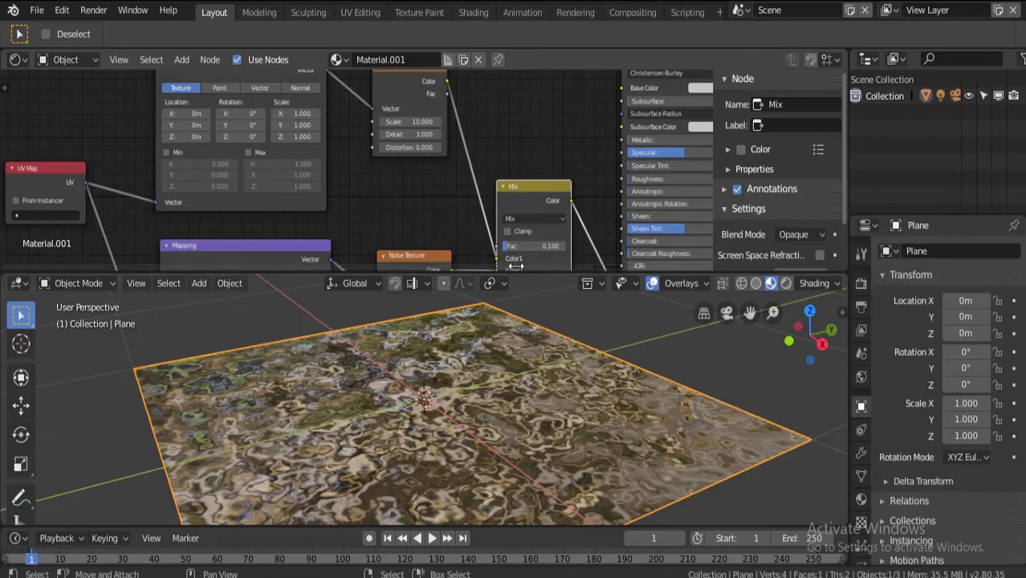
{"action": "middle_click_drag", "start_coordinate": [561, 109], "coordinate": [531, 51]}
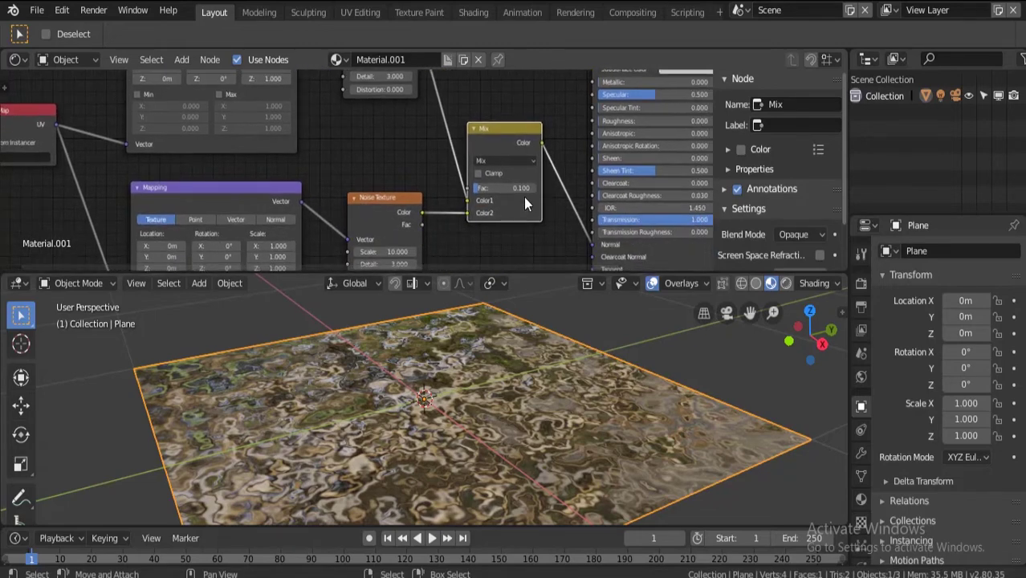
{"action": "scroll", "coordinate": [524, 197], "scroll_direction": "down", "scroll_amount": 2}
{"action": "middle_click_drag", "start_coordinate": [360, 152], "coordinate": [467, 191]}
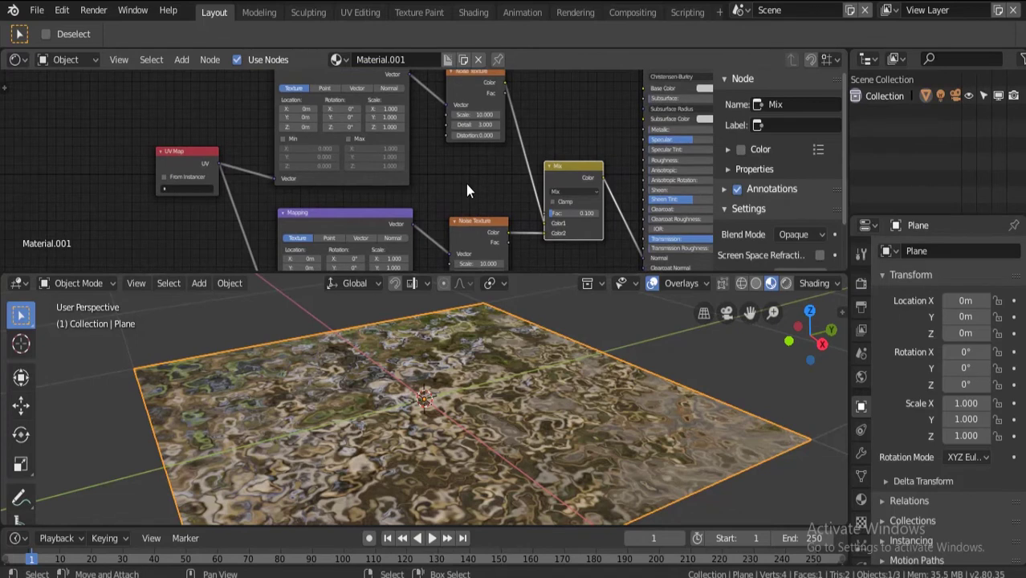
Step: Move the Mix node left and remove its link into the Principled BSDF
{"action": "key", "text": "g"}
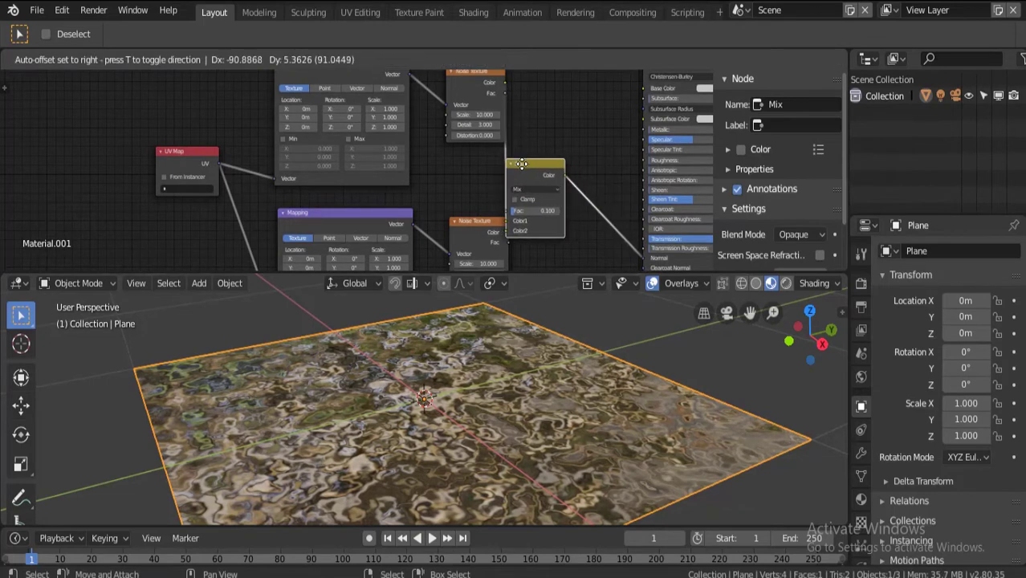
{"action": "left_click", "coordinate": [494, 161]}
{"action": "left_click_drag", "start_coordinate": [644, 256], "coordinate": [600, 225]}
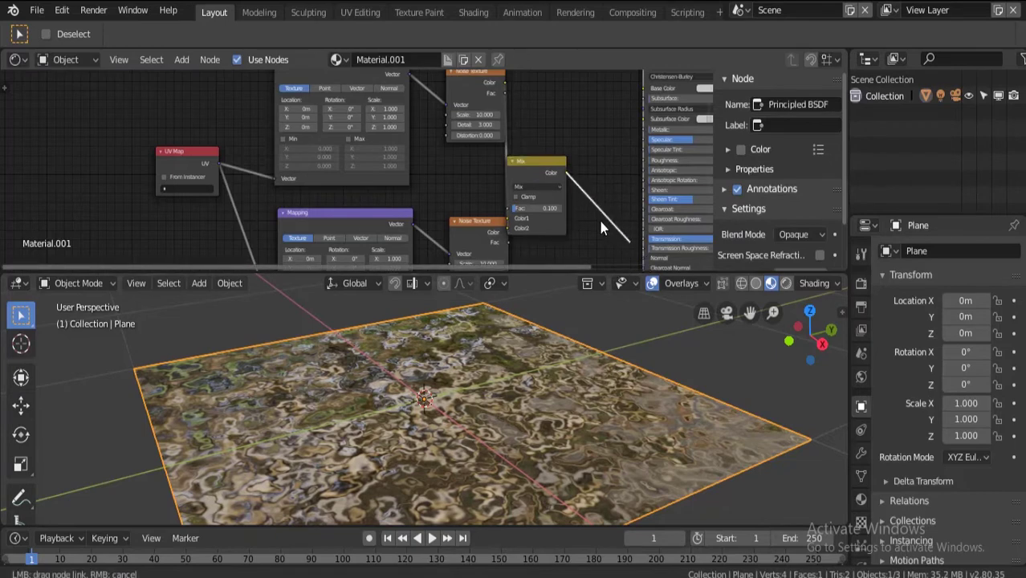
{"action": "left_click_drag", "start_coordinate": [561, 198], "coordinate": [570, 192]}
Step: Add a Vector > Bump node and feed the Mix Color into its Height
{"action": "key", "text": "shift+a"}
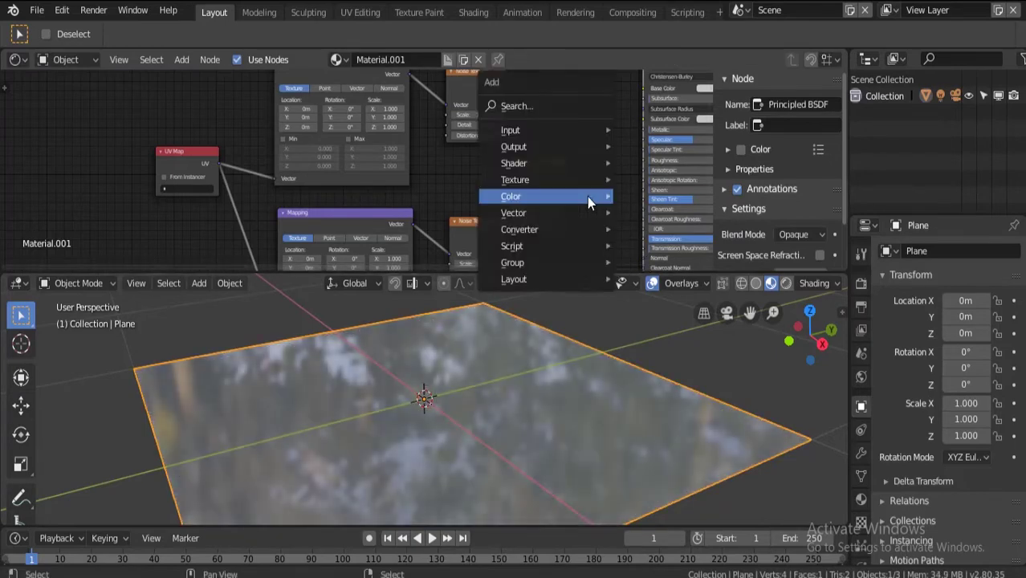
{"action": "mouse_move", "coordinate": [581, 195]}
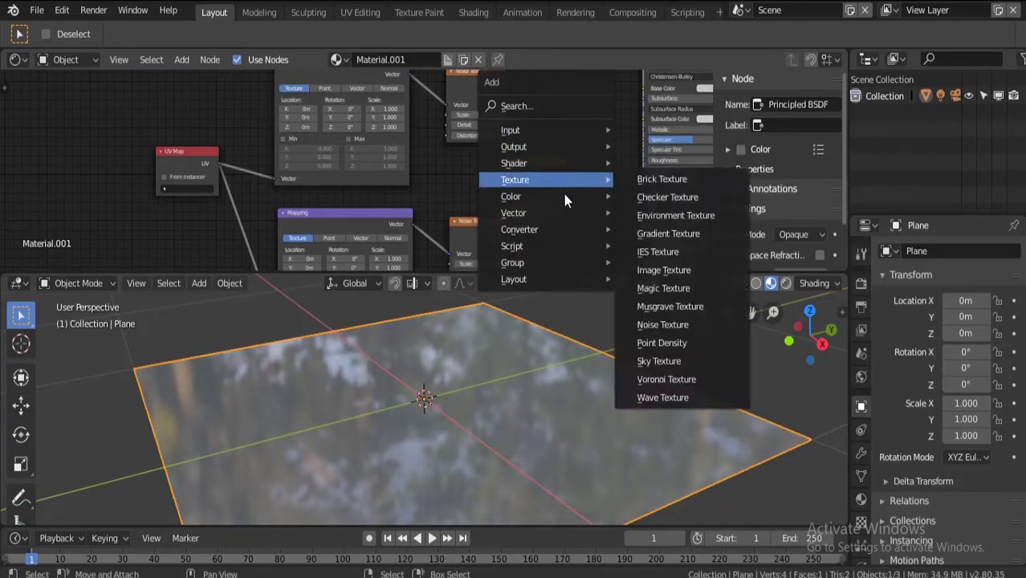
{"action": "mouse_move", "coordinate": [560, 180]}
{"action": "mouse_move", "coordinate": [543, 219]}
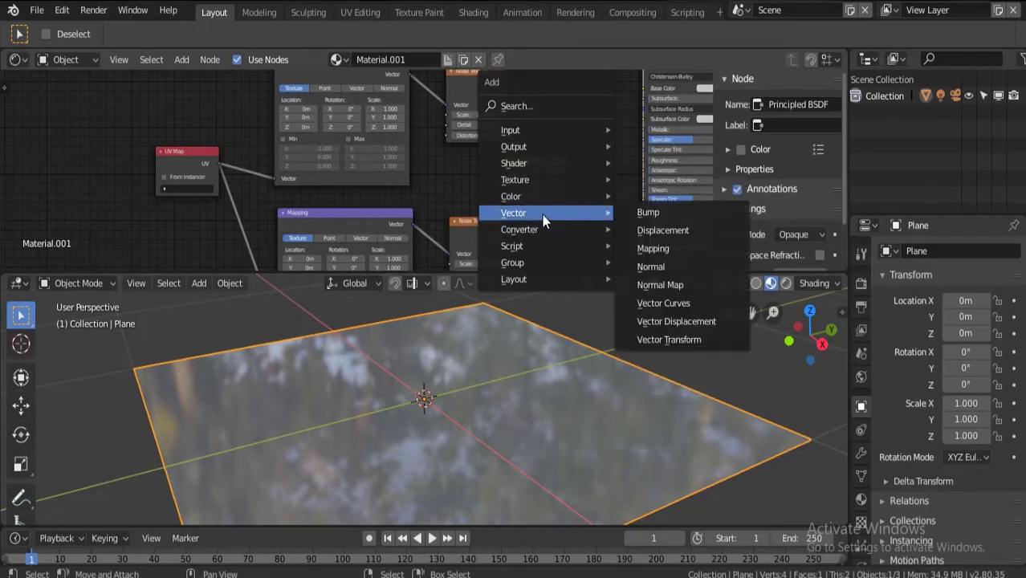
{"action": "left_click", "coordinate": [648, 212]}
{"action": "left_click", "coordinate": [583, 178]}
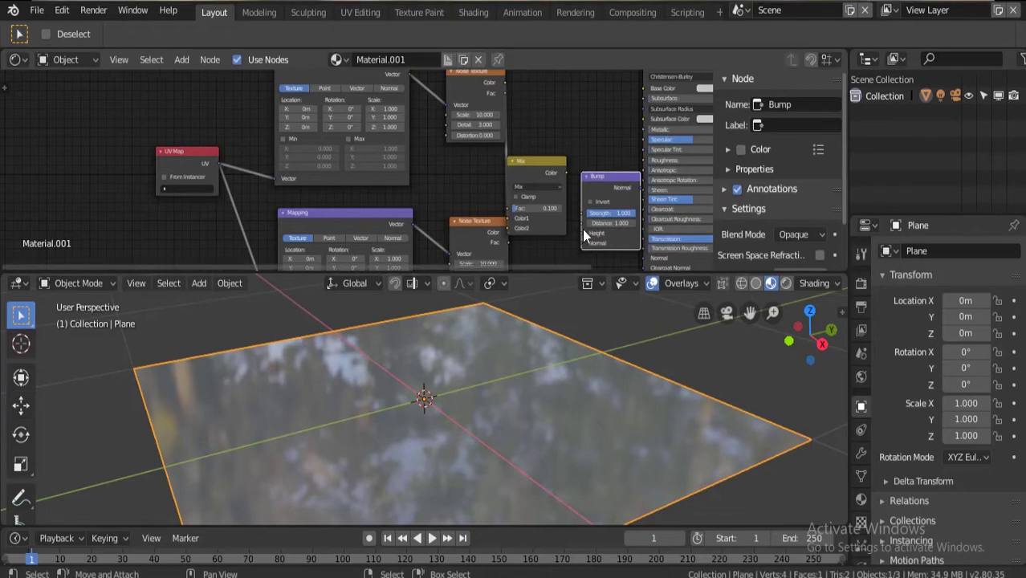
{"action": "left_click_drag", "start_coordinate": [567, 172], "coordinate": [583, 233]}
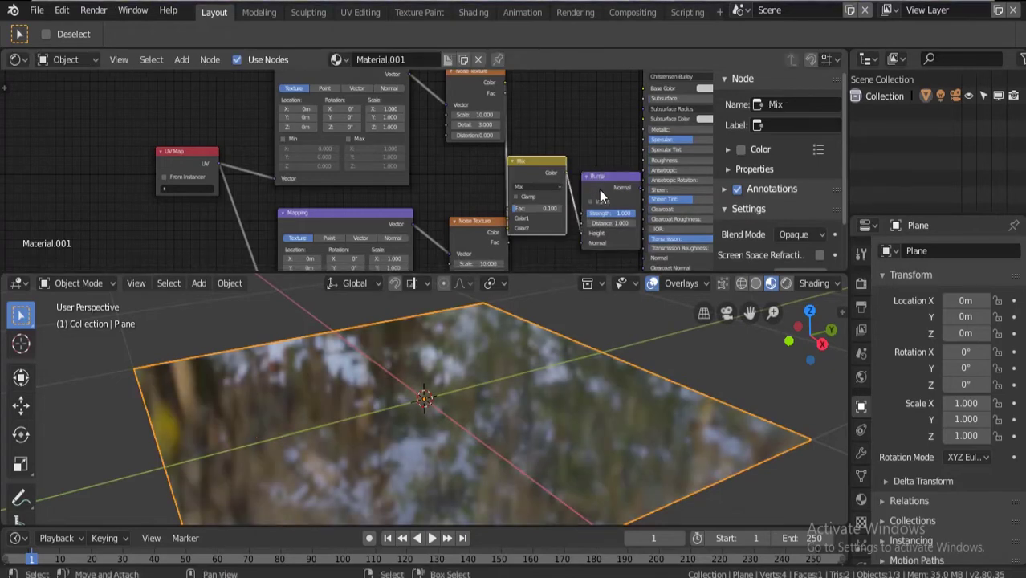
Step: Shift the UV Map, Mapping, Noise Texture, Mix and Bump nodes left to tidy the tree
{"action": "left_click_drag", "start_coordinate": [189, 182], "coordinate": [119, 167]}
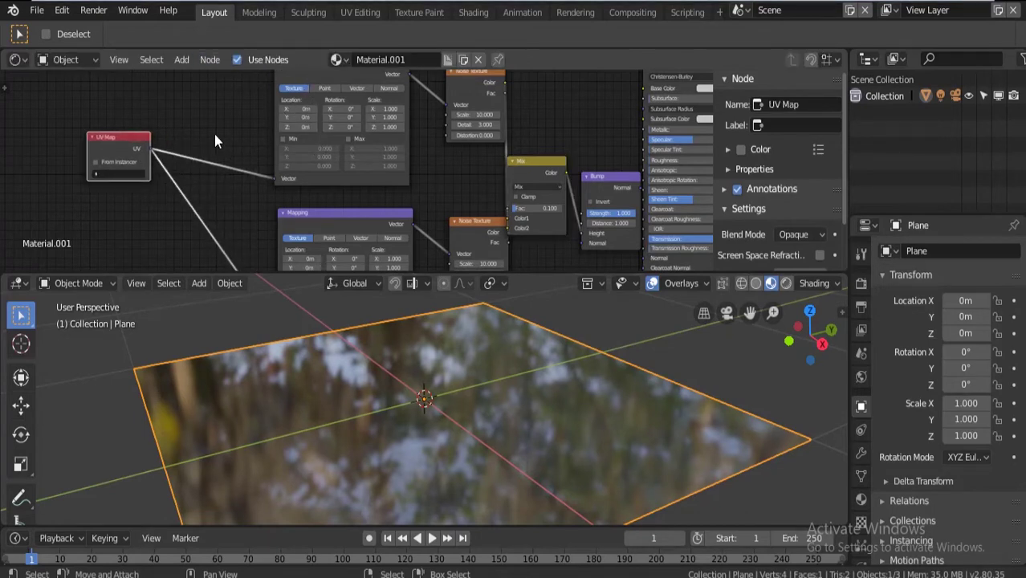
{"action": "scroll", "coordinate": [360, 138], "scroll_direction": "down", "scroll_amount": 2}
{"action": "left_click_drag", "start_coordinate": [346, 92], "coordinate": [294, 67]}
{"action": "left_click_drag", "start_coordinate": [344, 200], "coordinate": [275, 204]}
{"action": "left_click_drag", "start_coordinate": [439, 223], "coordinate": [368, 225]}
{"action": "left_click_drag", "start_coordinate": [434, 95], "coordinate": [376, 92]}
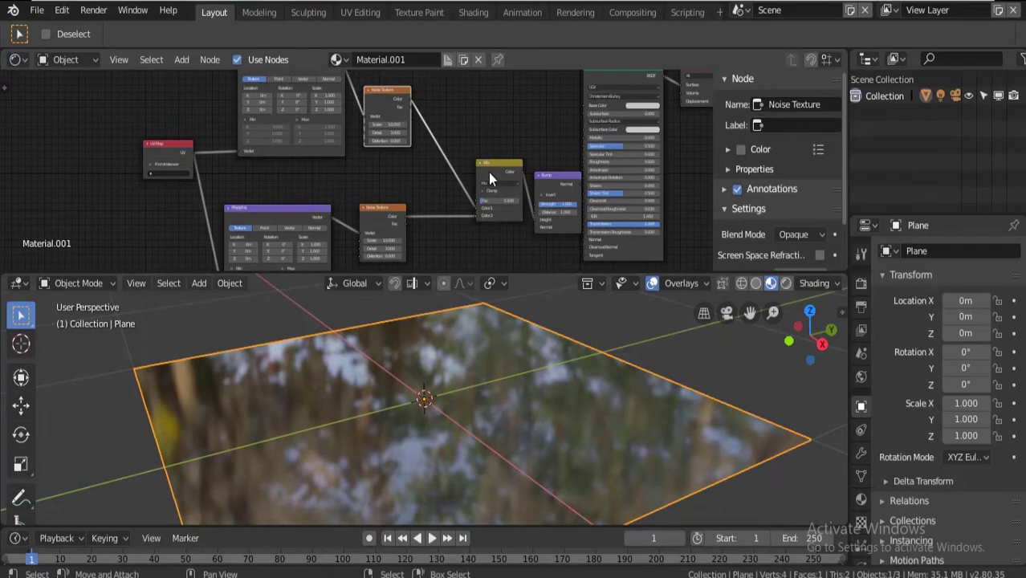
{"action": "left_click_drag", "start_coordinate": [481, 167], "coordinate": [435, 162]}
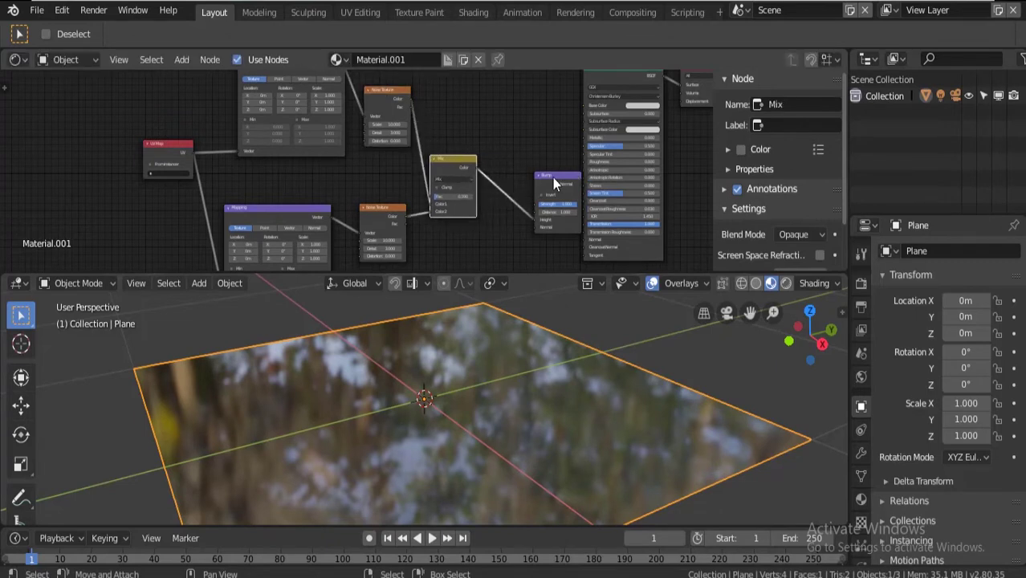
{"action": "left_click_drag", "start_coordinate": [552, 177], "coordinate": [582, 239]}
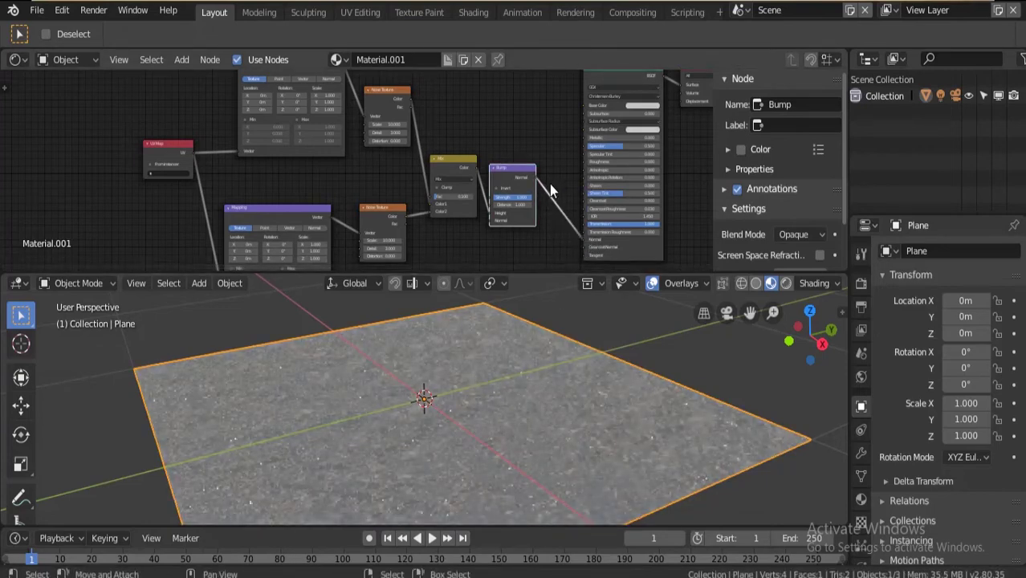
Step: Set the Bump Strength to 0.109 and raise the Mix Fac to 0.509
{"action": "scroll", "coordinate": [544, 178], "scroll_direction": "up", "scroll_amount": 2}
{"action": "middle_click_drag", "start_coordinate": [622, 126], "coordinate": [559, 98]}
{"action": "scroll", "coordinate": [551, 157], "scroll_direction": "up", "scroll_amount": 2}
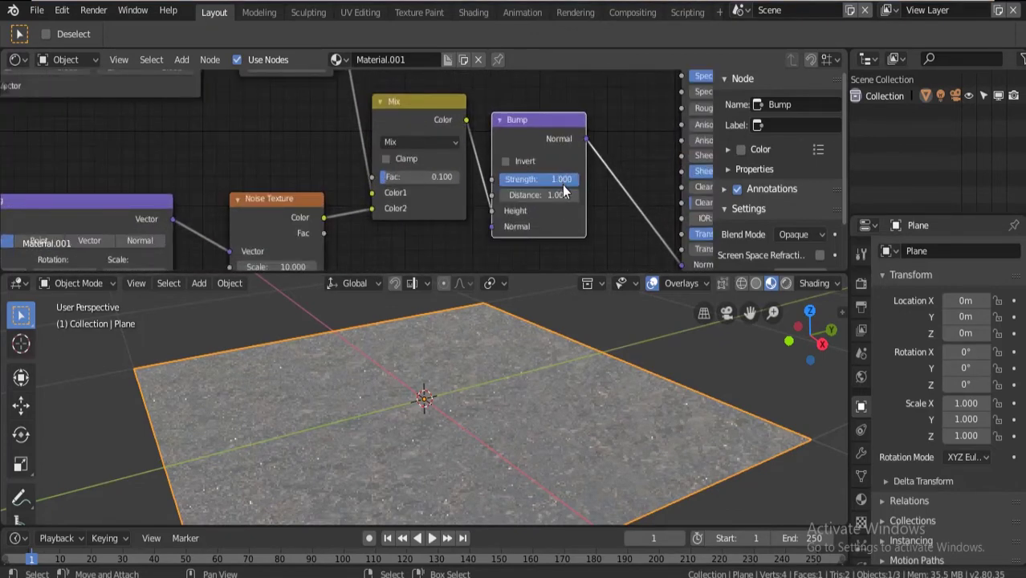
{"action": "mouse_move", "coordinate": [563, 185]}
{"action": "left_mouse_down"}
{"action": "mouse_move", "coordinate": [494, 185]}
{"action": "mouse_move", "coordinate": [510, 187]}
{"action": "left_mouse_up"}
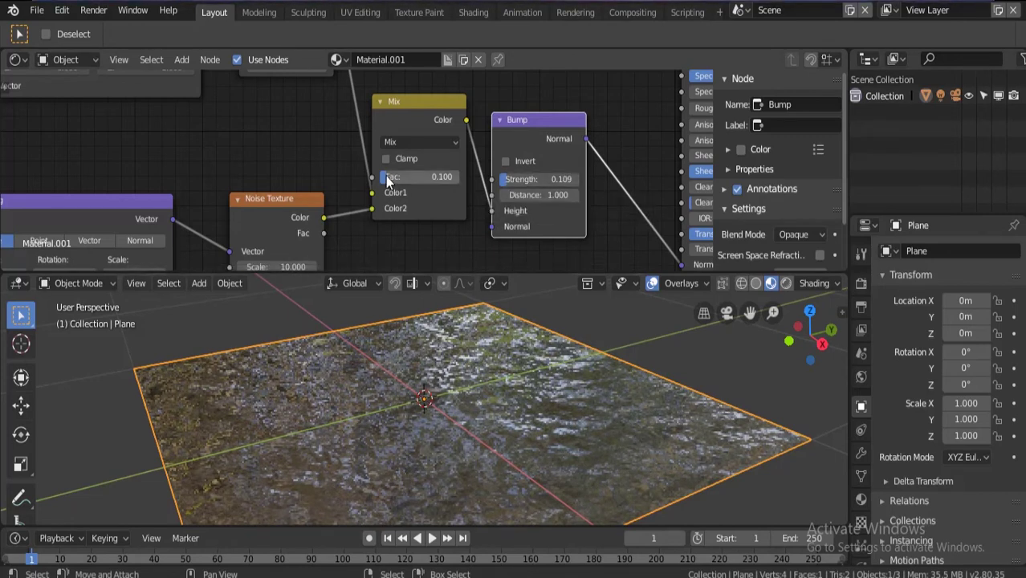
{"action": "left_click_drag", "start_coordinate": [387, 180], "coordinate": [420, 176]}
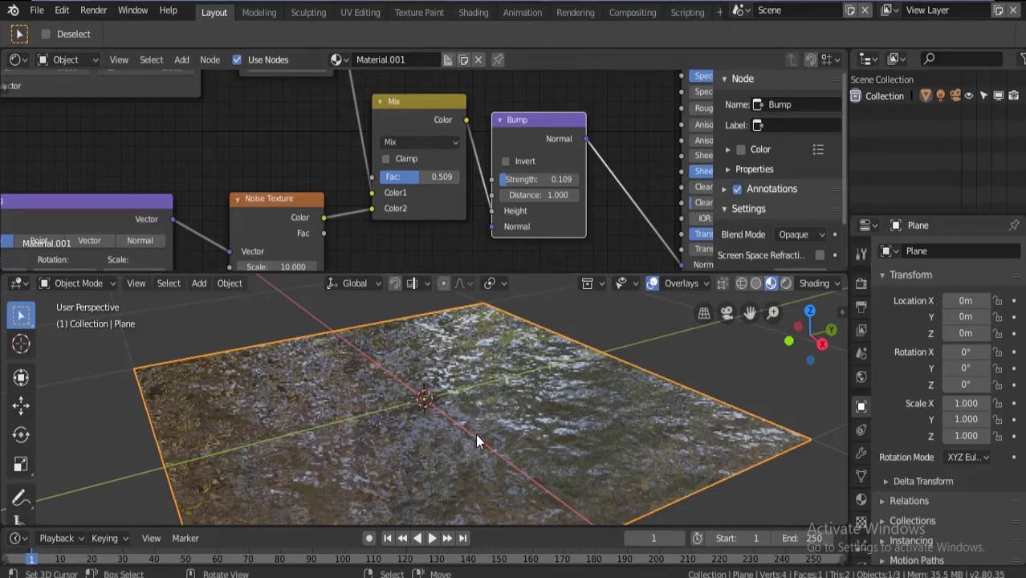
Step: Orbit low over the bumpy plane, then centre the UV Map and Mapping nodes
{"action": "mouse_move", "coordinate": [476, 433]}
{"action": "middle_mouse_down"}
{"action": "mouse_move", "coordinate": [469, 408]}
{"action": "mouse_move", "coordinate": [495, 401]}
{"action": "mouse_move", "coordinate": [516, 418]}
{"action": "mouse_move", "coordinate": [485, 424]}
{"action": "middle_mouse_up"}
{"action": "scroll", "coordinate": [483, 409], "scroll_direction": "up", "scroll_amount": 3}
{"action": "middle_click_drag", "start_coordinate": [467, 375], "coordinate": [467, 349]}
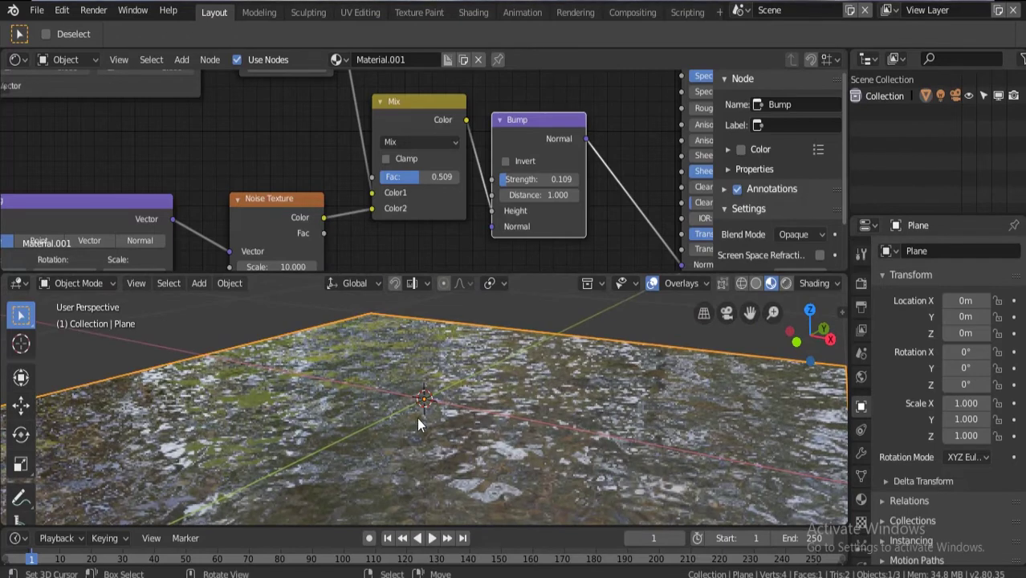
{"action": "scroll", "coordinate": [266, 151], "scroll_direction": "down", "scroll_amount": 4}
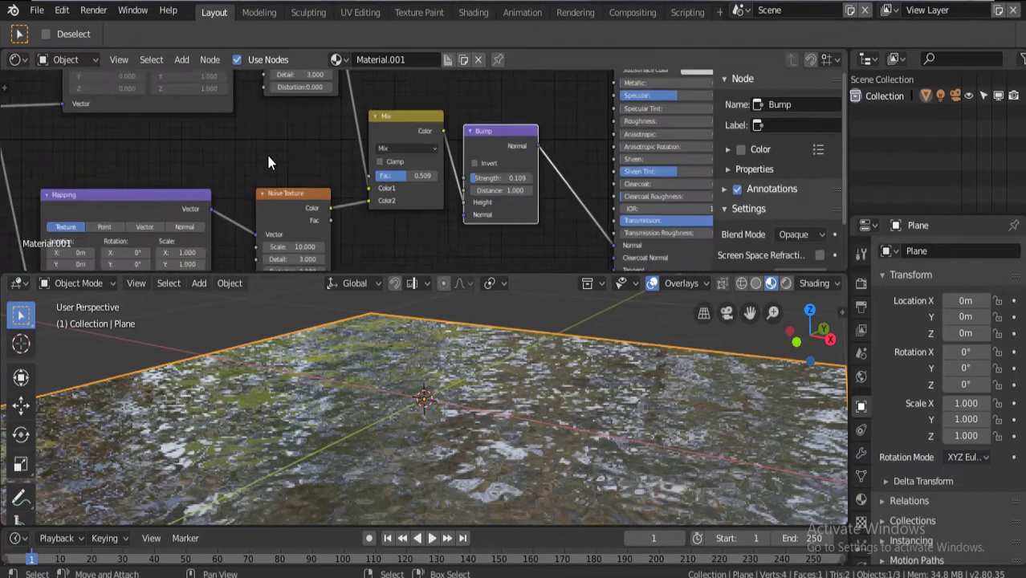
{"action": "scroll", "coordinate": [212, 149], "scroll_direction": "down", "scroll_amount": 1}
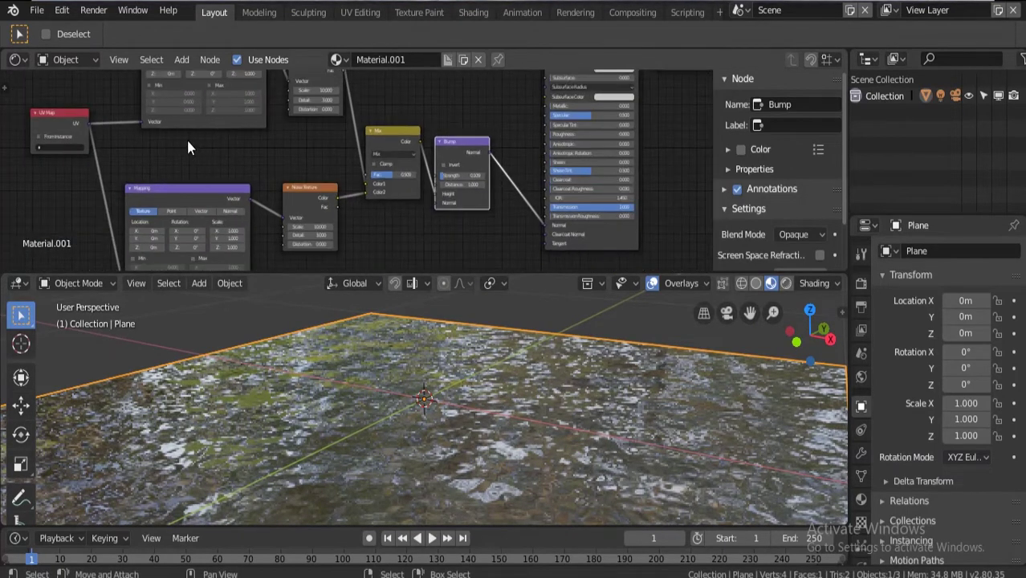
{"action": "middle_click_drag", "start_coordinate": [186, 138], "coordinate": [387, 56]}
{"action": "scroll", "coordinate": [385, 158], "scroll_direction": "up", "scroll_amount": 1}
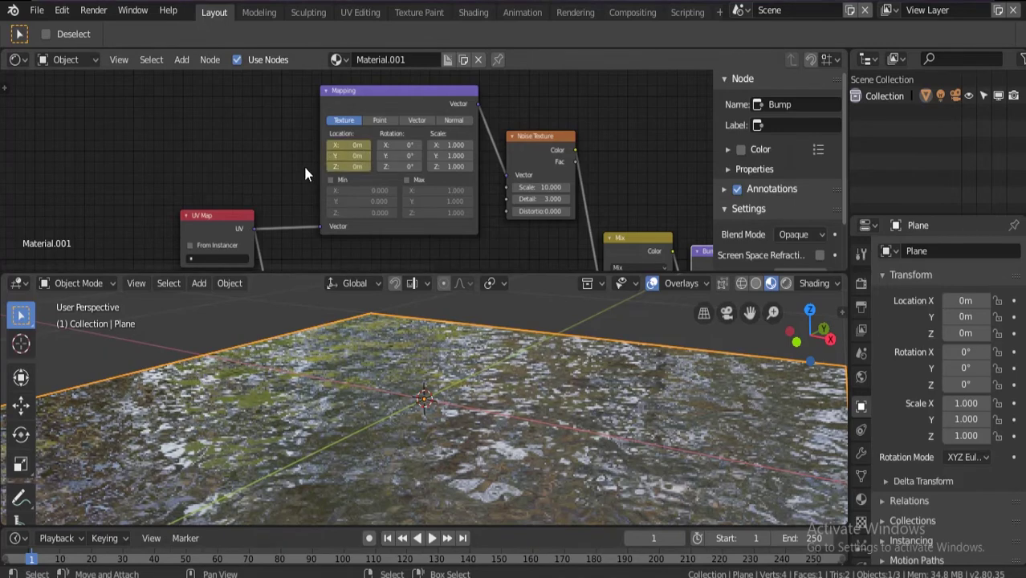
Step: Keyframe the lower Mapping node's Location at frame 1, then go to frame 250
{"action": "scroll", "coordinate": [303, 164], "scroll_direction": "down", "scroll_amount": 5, "text": "shift"}
{"action": "scroll", "coordinate": [303, 225], "scroll_direction": "down", "scroll_amount": 1, "text": "shift"}
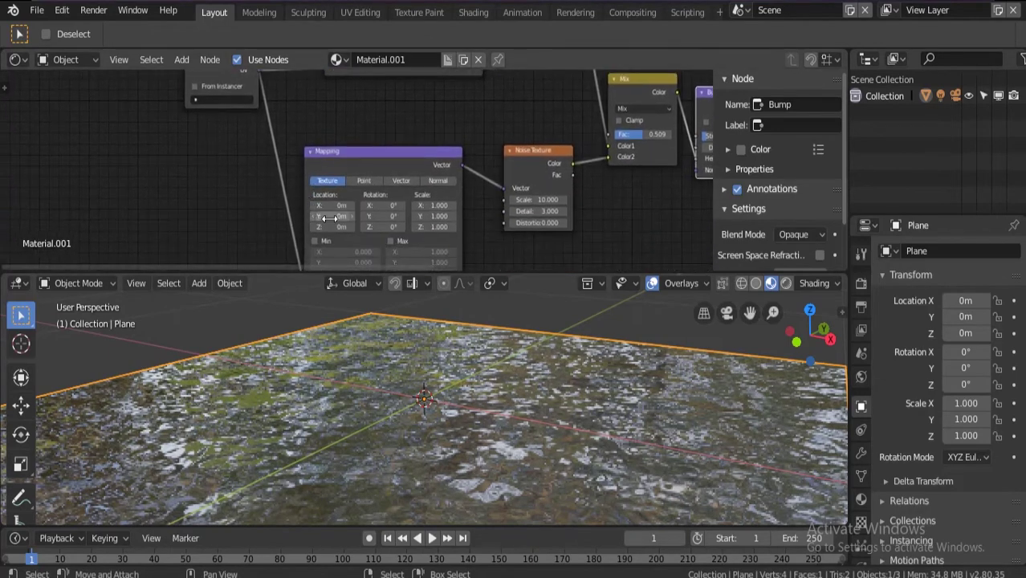
{"action": "key", "text": "i"}
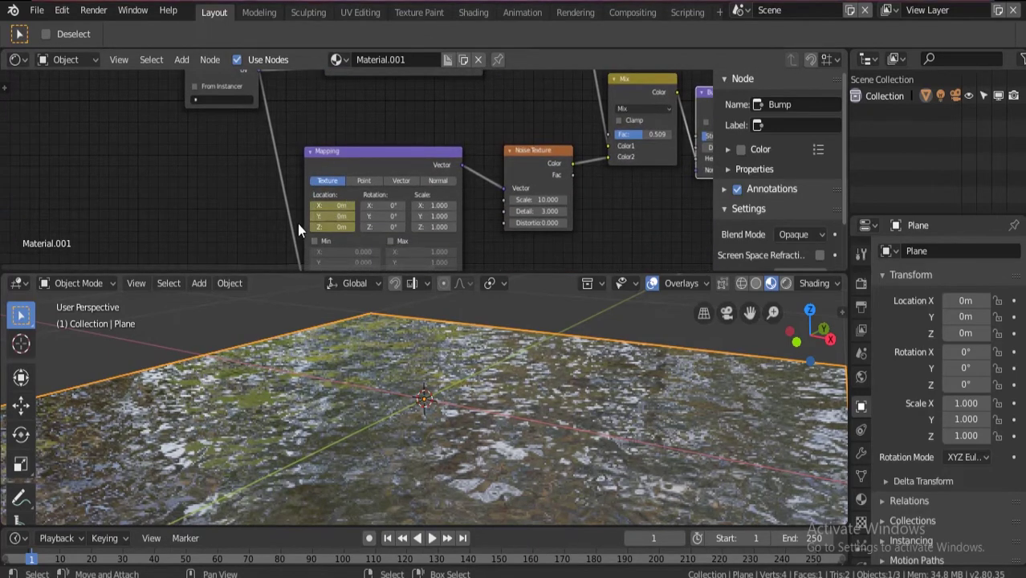
{"action": "left_click", "coordinate": [464, 538]}
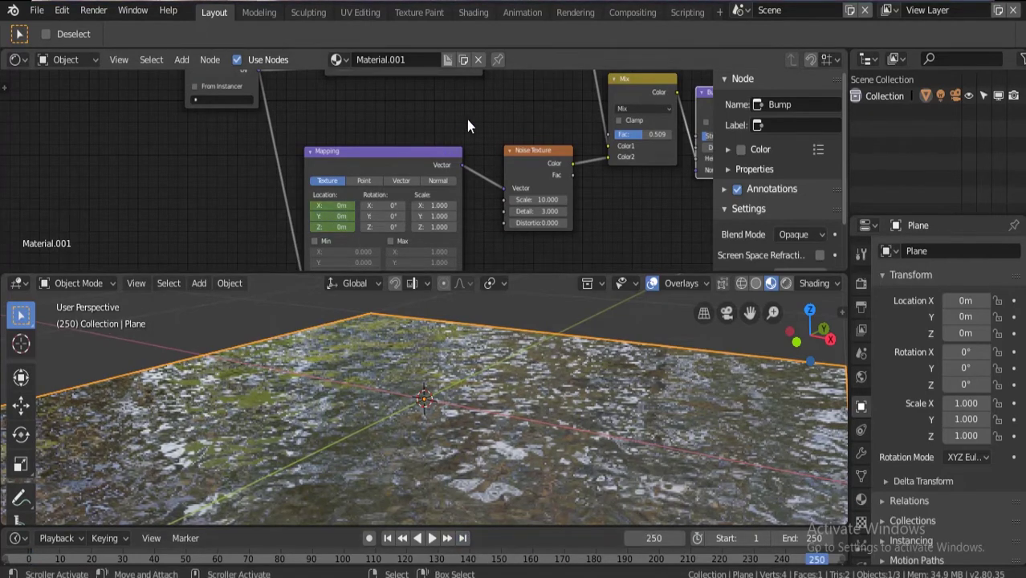
{"action": "middle_click_drag", "start_coordinate": [467, 119], "coordinate": [488, 209]}
{"action": "left_click_drag", "start_coordinate": [488, 209], "coordinate": [521, 86]}
{"action": "scroll", "coordinate": [428, 140], "scroll_direction": "up", "scroll_amount": 1}
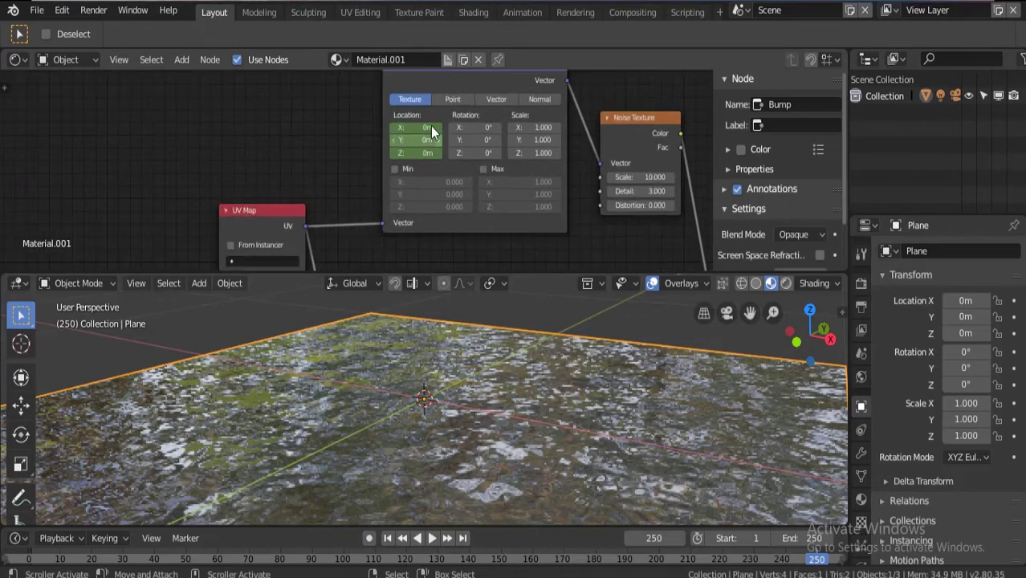
Step: Try 0.5m Location X and Y offsets on the upper Mapping node
{"action": "left_click_drag", "start_coordinate": [416, 127], "coordinate": [440, 127]}
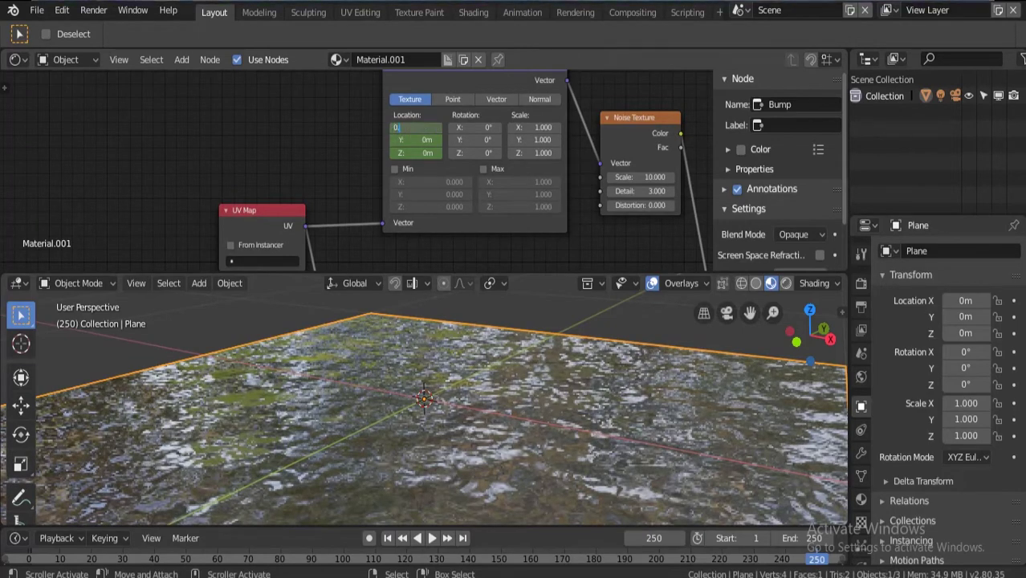
{"action": "type", "text": ".5"}
{"action": "key", "text": "Return"}
{"action": "key", "text": "ctrl+z"}
{"action": "key", "text": "ctrl+z"}
{"action": "key", "text": "ctrl+z"}
{"action": "key", "text": "ctrl+z"}
{"action": "key", "text": "ctrl+z"}
{"action": "key", "text": "ctrl+z"}
{"action": "key", "text": "ctrl+z"}
{"action": "left_click_drag", "start_coordinate": [437, 186], "coordinate": [409, 185]}
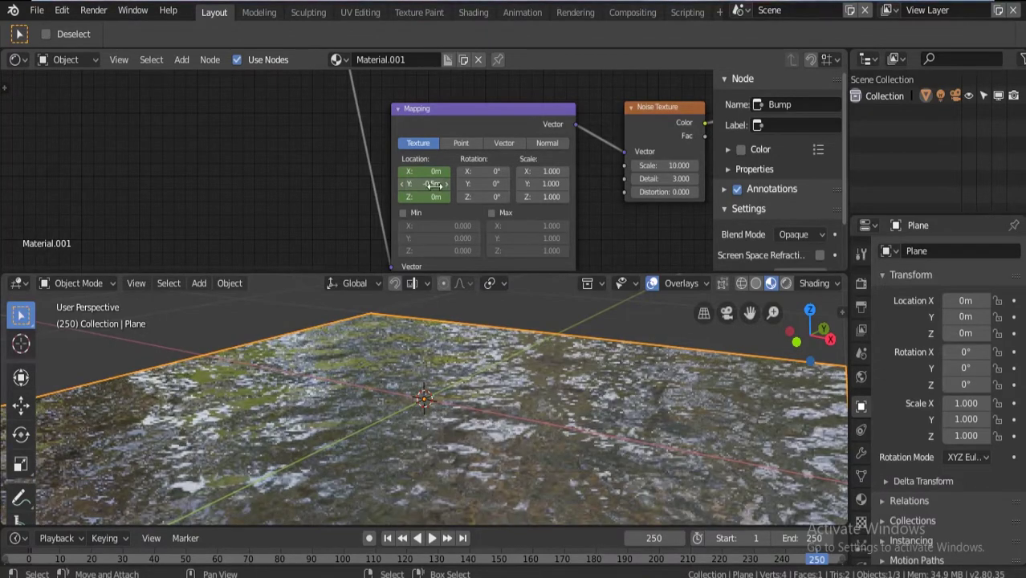
{"action": "scroll", "coordinate": [452, 99], "scroll_direction": "down", "scroll_amount": 3}
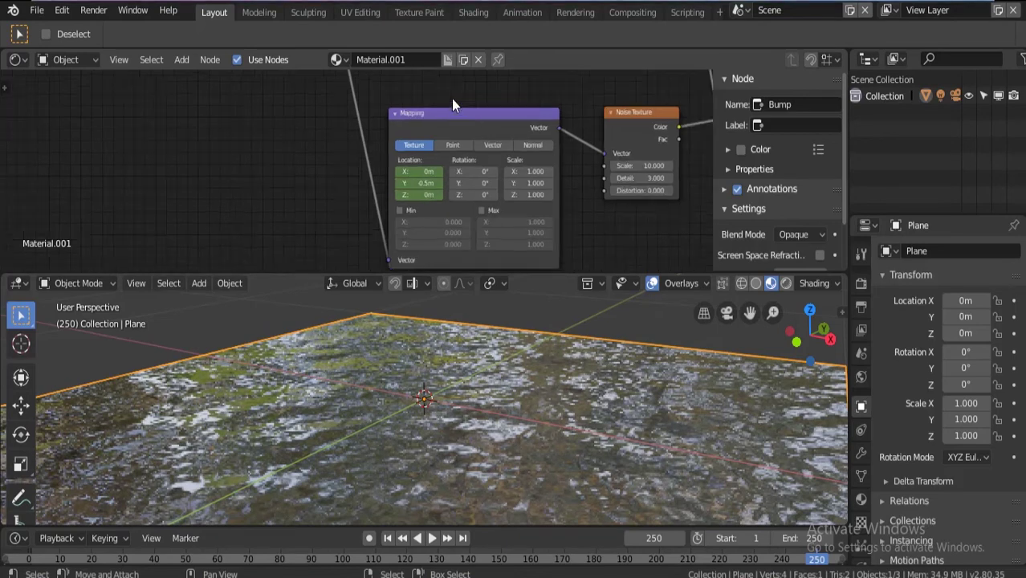
{"action": "middle_click_drag", "start_coordinate": [451, 99], "coordinate": [455, 247]}
{"action": "key", "text": "BackSpace"}
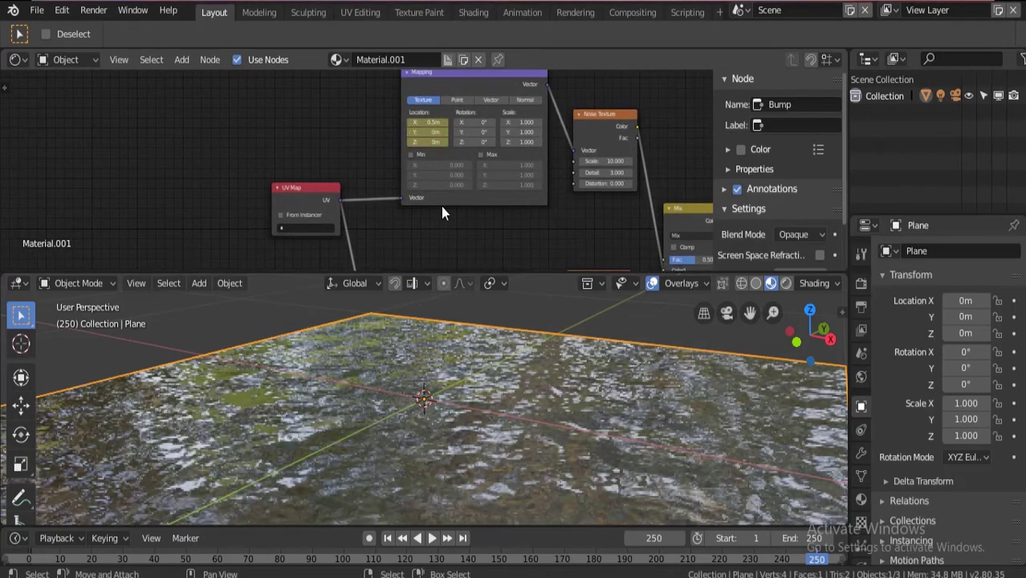
Step: Keyframe the lower Mapping node's Location at frame 250
{"action": "middle_click_drag", "start_coordinate": [444, 216], "coordinate": [495, 64]}
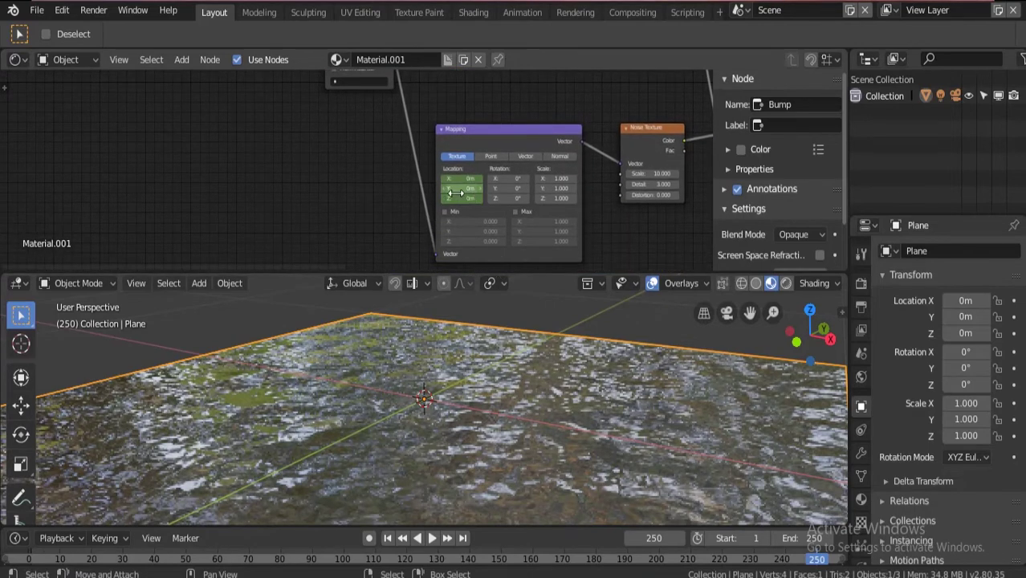
{"action": "key", "text": "i"}
{"action": "scroll", "coordinate": [361, 199], "scroll_direction": "down", "scroll_amount": 1}
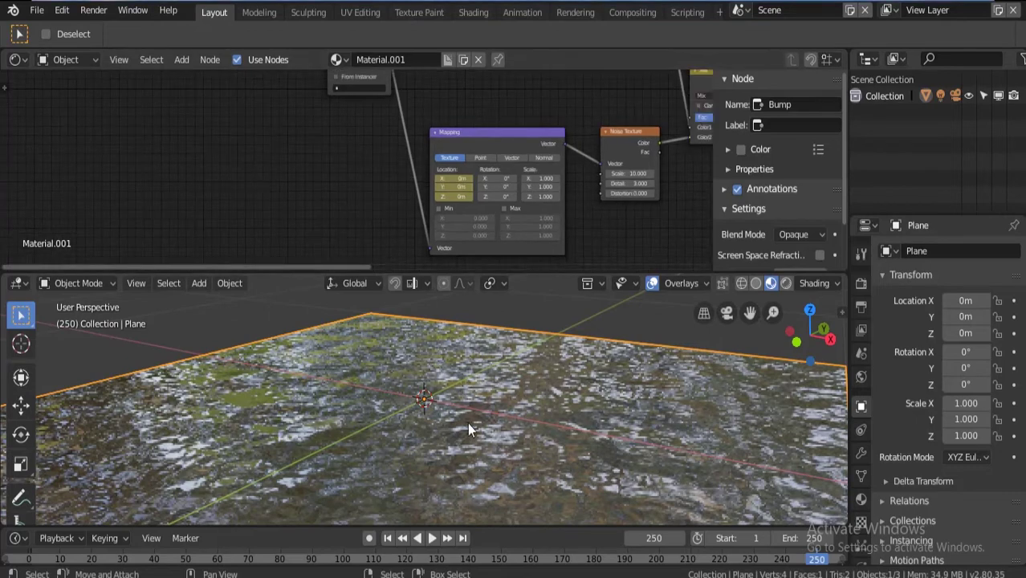
{"action": "scroll", "coordinate": [426, 413], "scroll_direction": "down", "scroll_amount": 3}
{"action": "scroll", "coordinate": [440, 397], "scroll_direction": "up", "scroll_amount": 3}
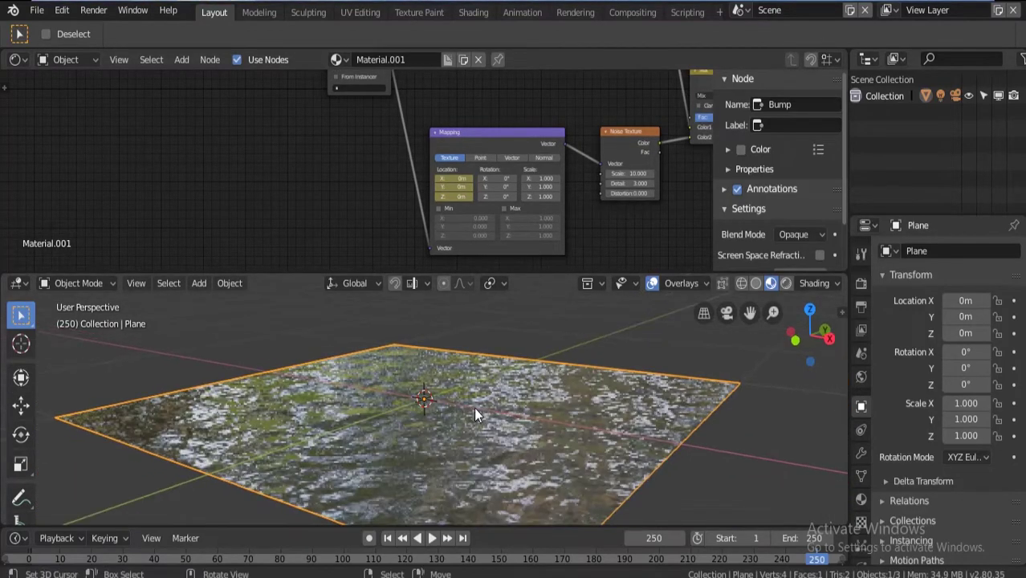
Step: Play the water animation, inspect the plane and node tree, and stop at frame 39
{"action": "left_click", "coordinate": [430, 538]}
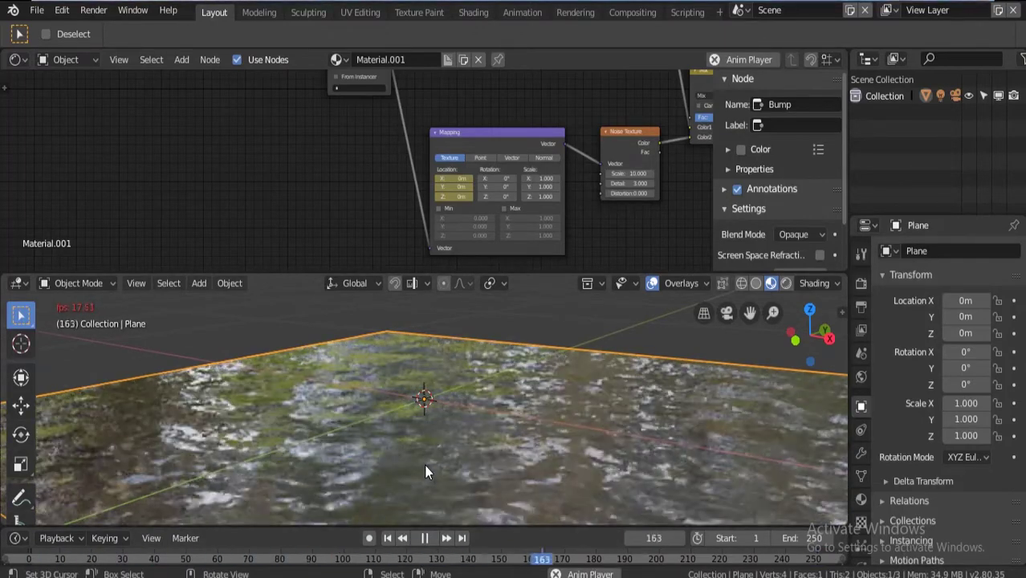
{"action": "scroll", "coordinate": [437, 424], "scroll_direction": "down", "scroll_amount": 3}
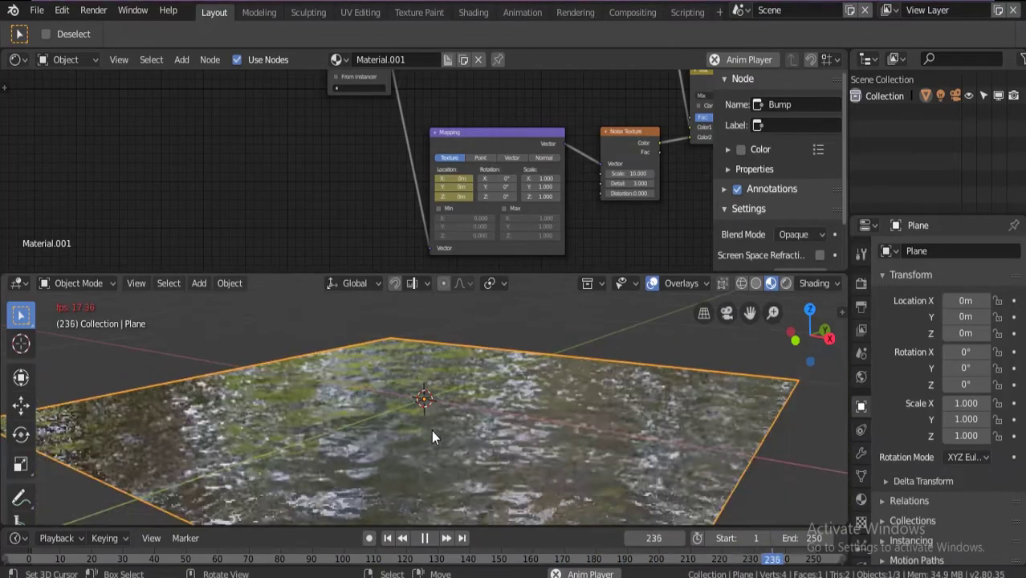
{"action": "middle_click_drag", "start_coordinate": [441, 424], "coordinate": [555, 312]}
{"action": "scroll", "coordinate": [562, 120], "scroll_direction": "down", "scroll_amount": 3}
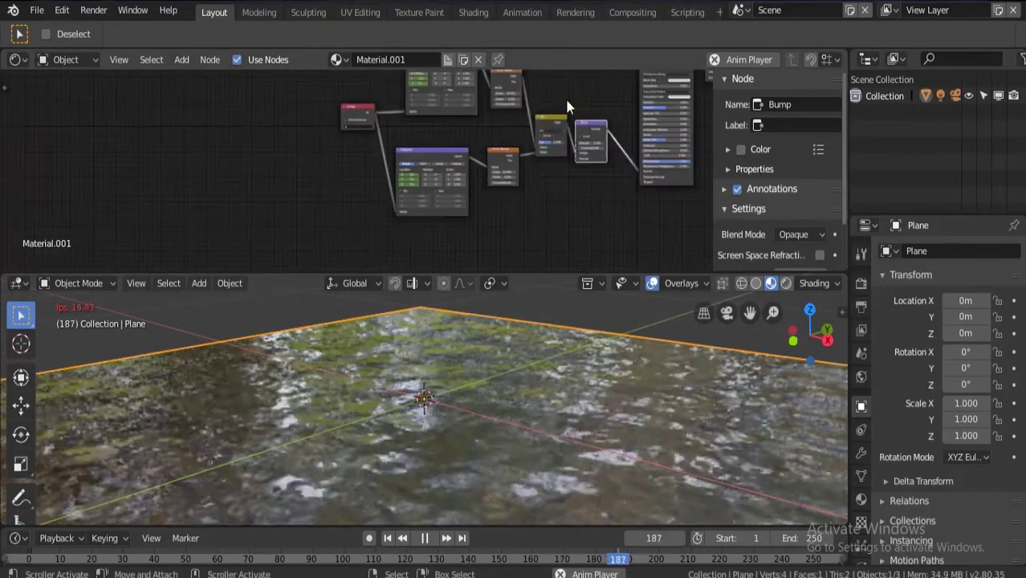
{"action": "middle_click_drag", "start_coordinate": [479, 163], "coordinate": [454, 156]}
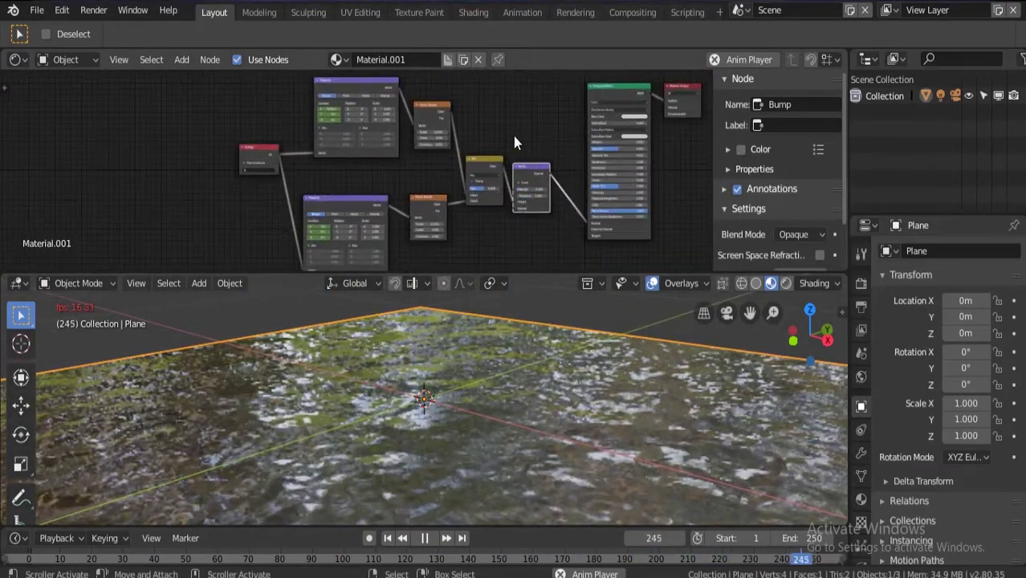
{"action": "middle_click_drag", "start_coordinate": [515, 141], "coordinate": [481, 138]}
{"action": "left_click", "coordinate": [425, 538]}
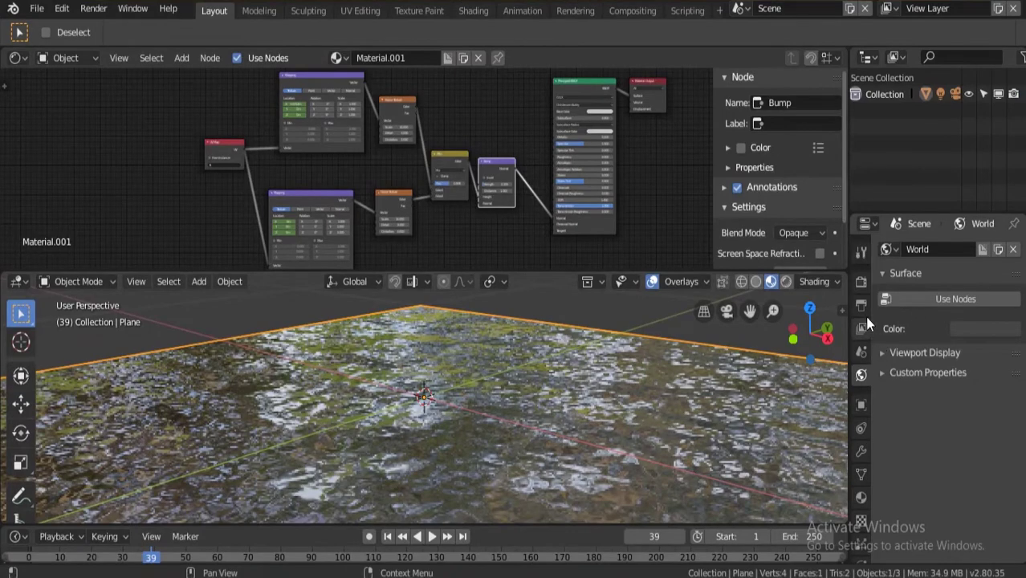
Step: Turn on Bloom in the Eevee render settings and play the animation to preview it
{"action": "left_click", "coordinate": [861, 281]}
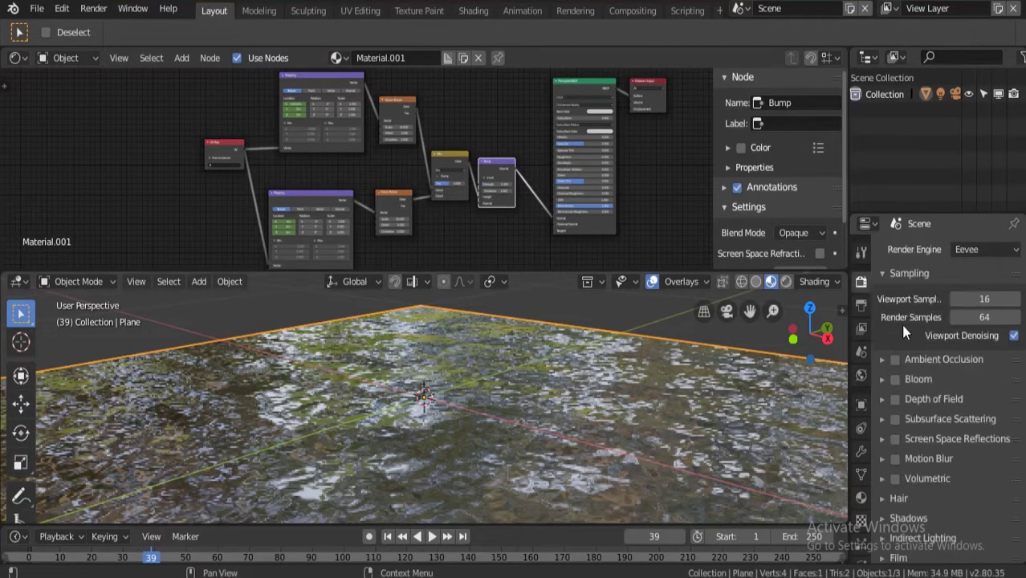
{"action": "left_click", "coordinate": [894, 380]}
{"action": "scroll", "coordinate": [441, 355], "scroll_direction": "down", "scroll_amount": 2}
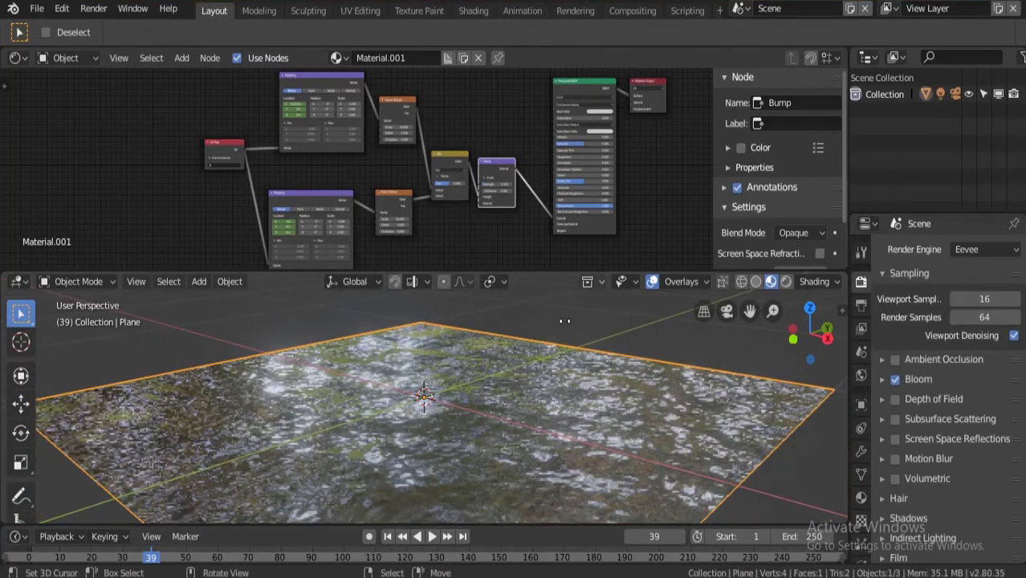
{"action": "middle_click_drag", "start_coordinate": [565, 321], "coordinate": [456, 424]}
{"action": "key", "text": "space"}
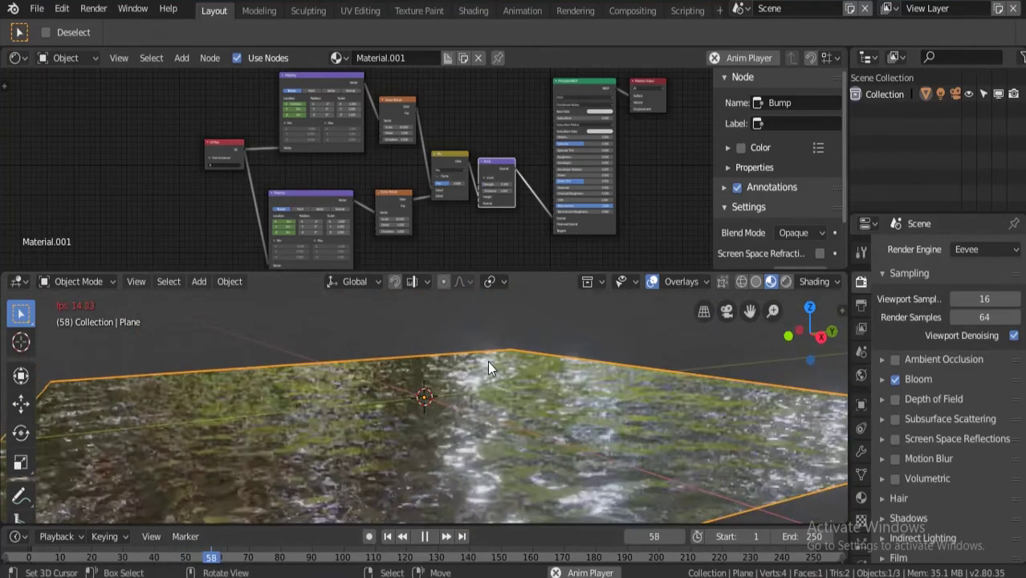
{"action": "middle_click_drag", "start_coordinate": [489, 365], "coordinate": [544, 291]}
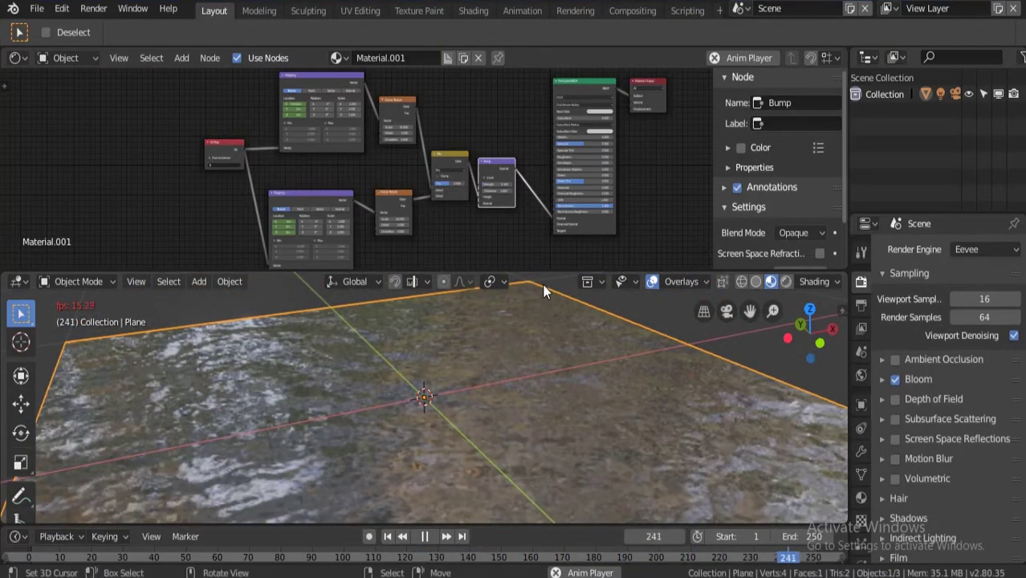
{"action": "key", "text": "space"}
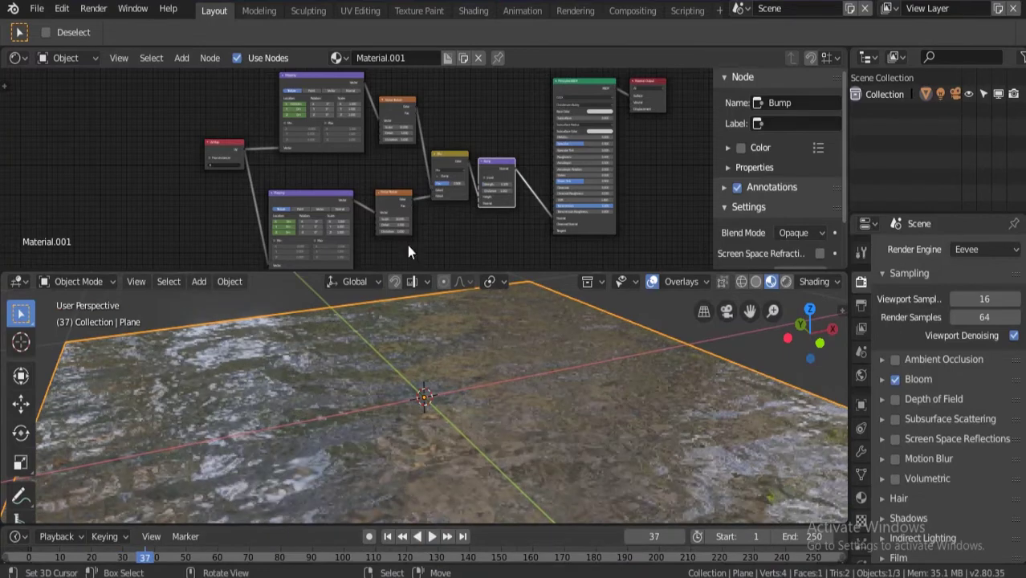
{"action": "left_click", "coordinate": [841, 279]}
{"action": "left_click", "coordinate": [842, 279]}
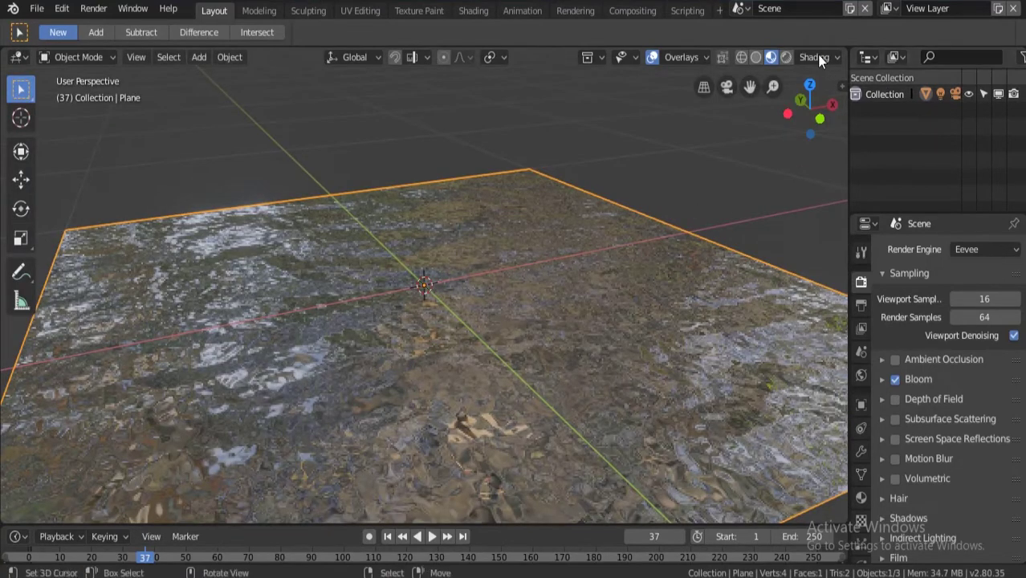
{"action": "left_click", "coordinate": [816, 55]}
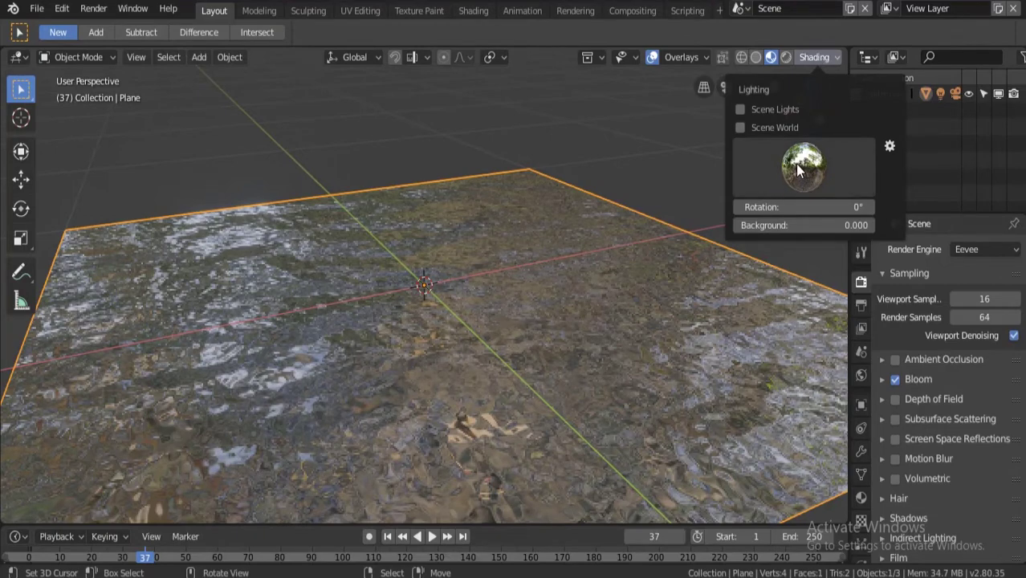
{"action": "middle_click_drag", "start_coordinate": [439, 235], "coordinate": [449, 184]}
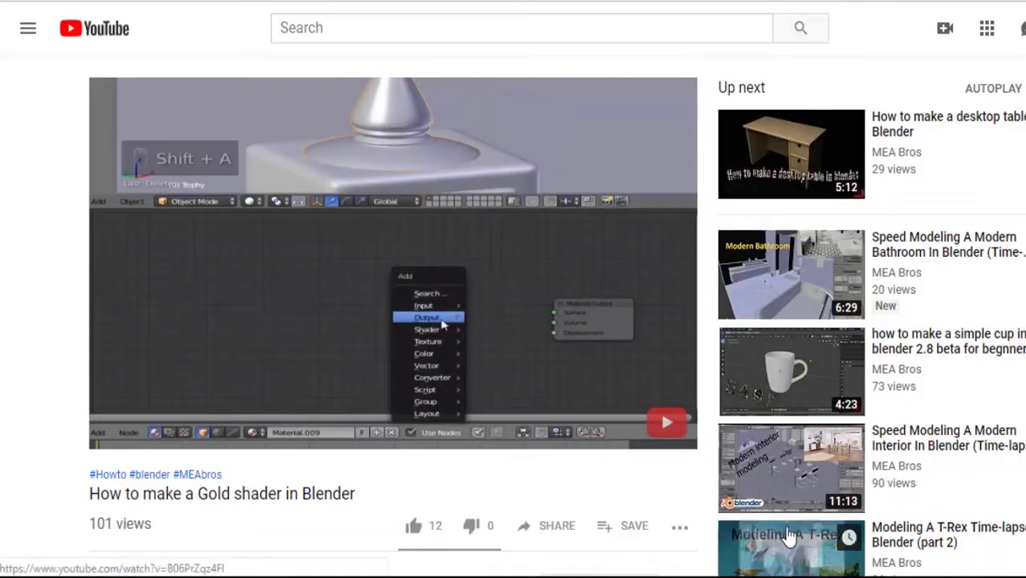
Step: Like the Gold shader tutorial, post the comment "very good", and stay subscribed to the channel
{"action": "left_click", "coordinate": [426, 528]}
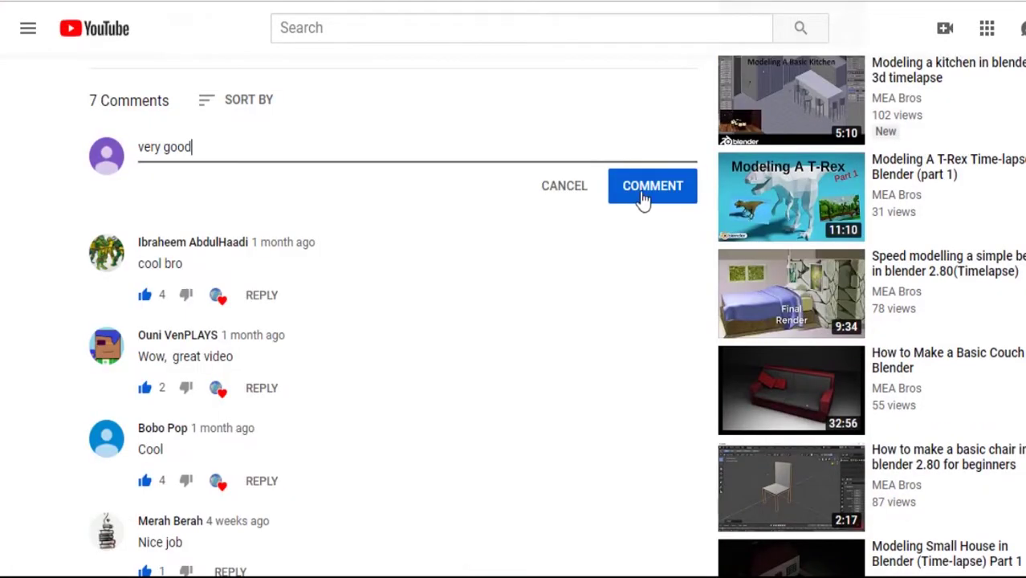
{"action": "left_click", "coordinate": [642, 197]}
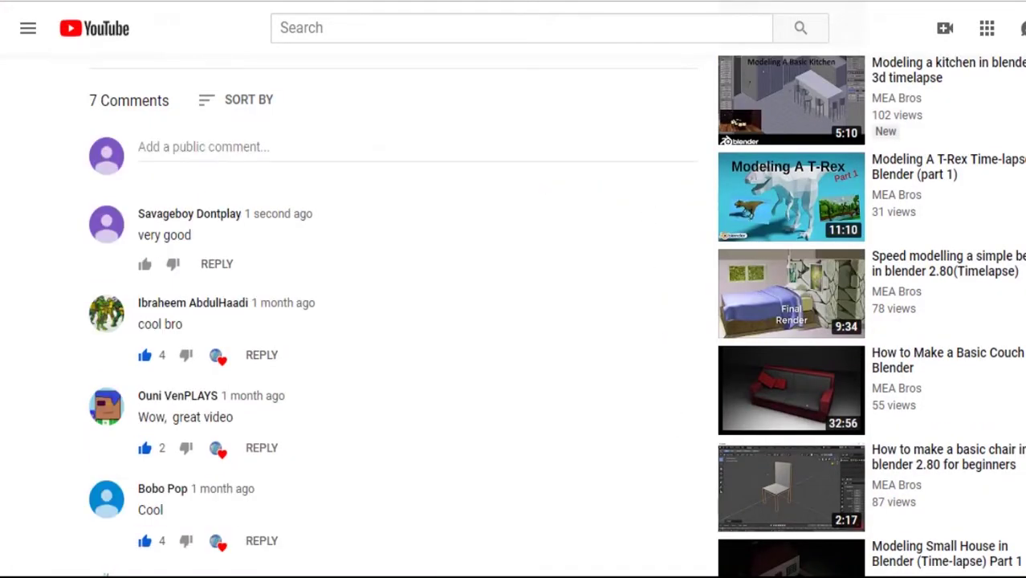
{"action": "scroll", "coordinate": [557, 338], "scroll_direction": "up", "scroll_amount": 5}
{"action": "left_click", "coordinate": [598, 390]}
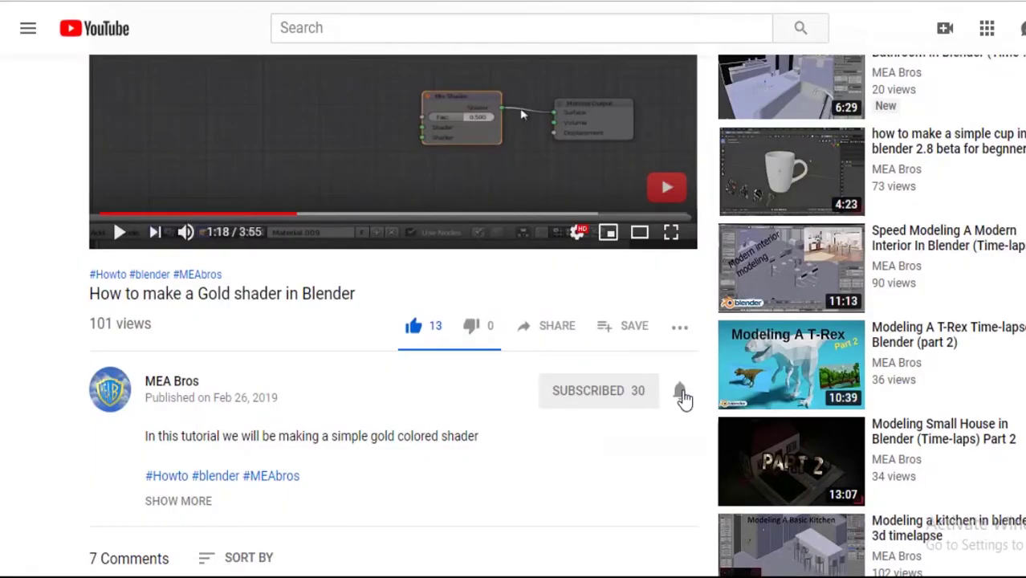